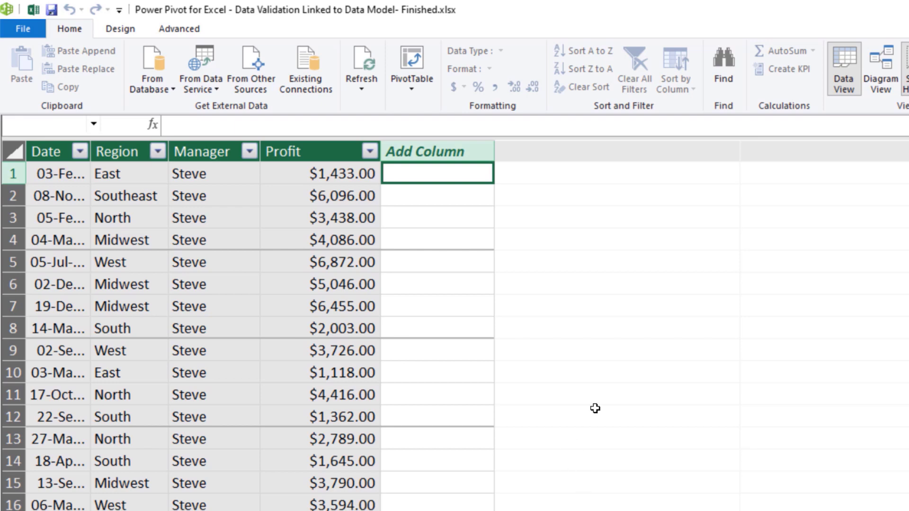
- Close the Power Pivot window and view 2018Sales.txt from the Two Years subfolder of the desktop folder Data Model - Data Validation
key(alt+F4)
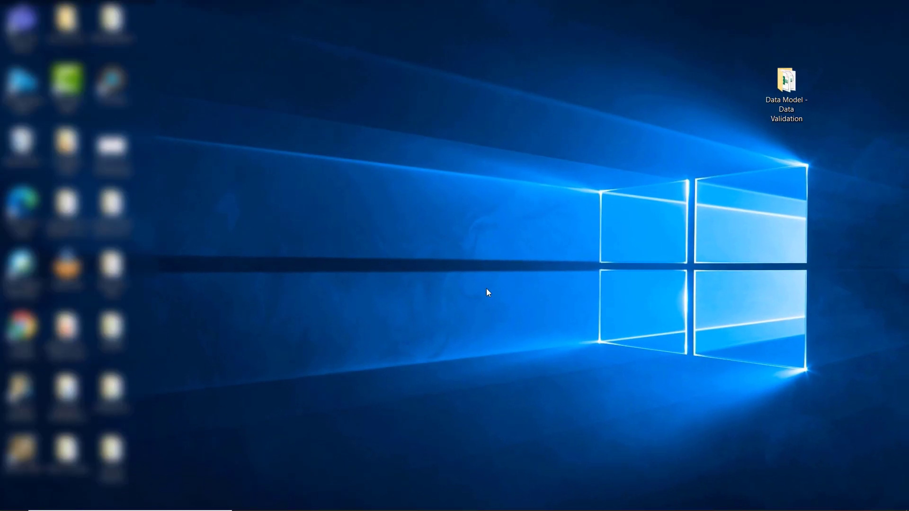
double_click(786, 93)
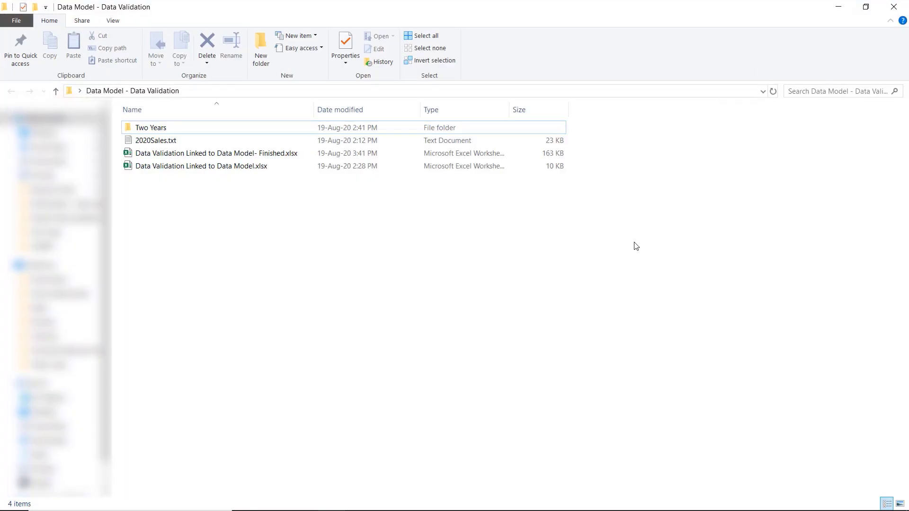
double_click(152, 133)
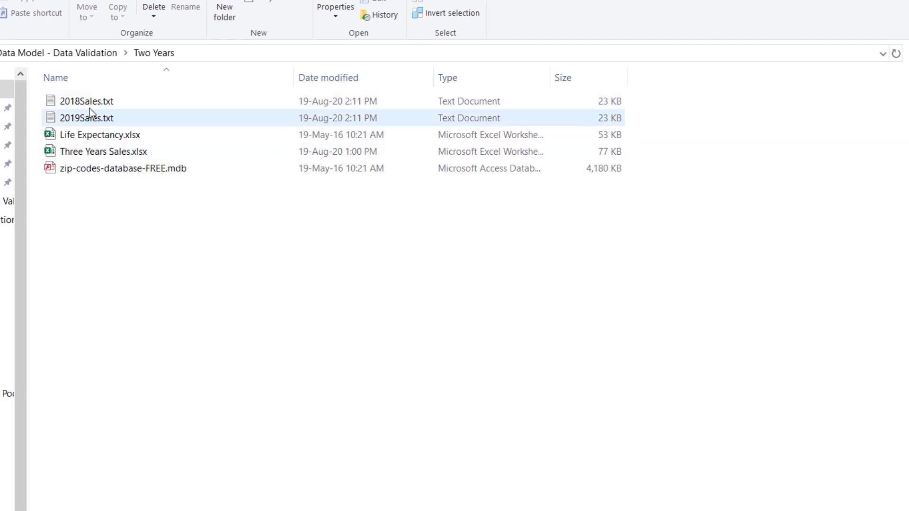
double_click(90, 102)
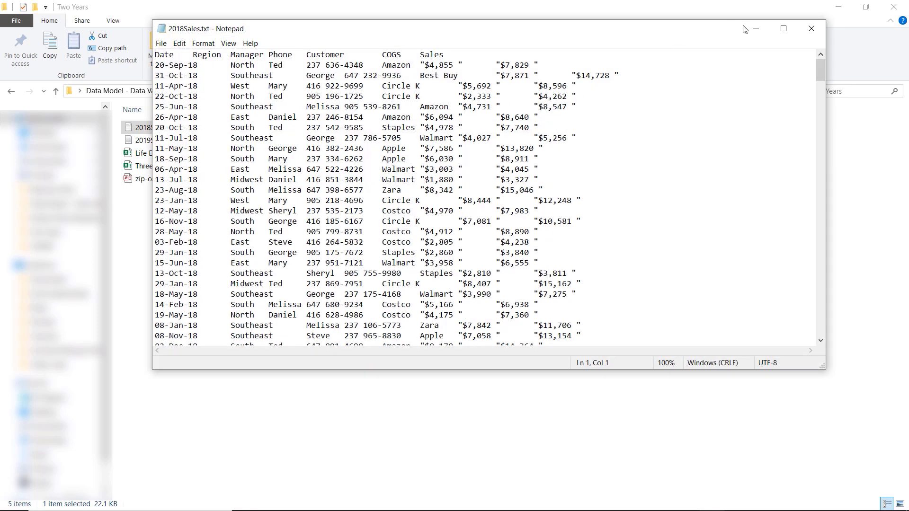
click(783, 29)
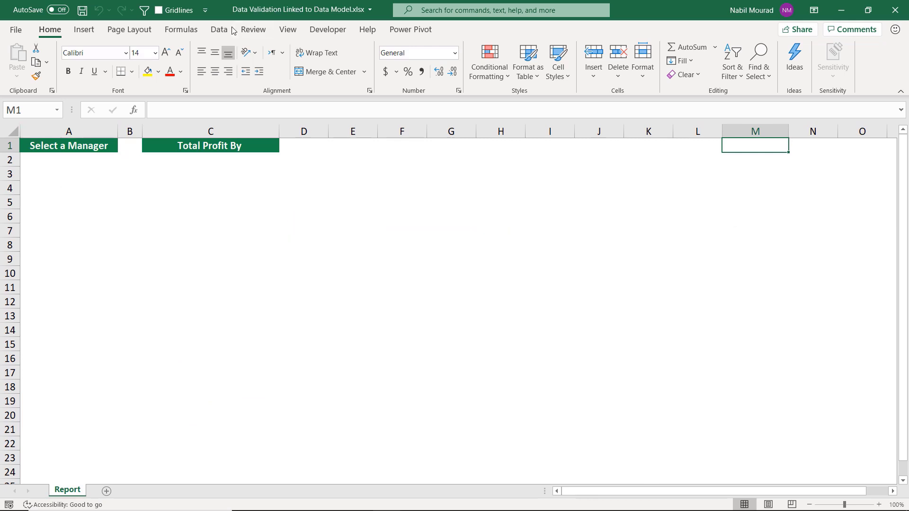
- Get data from the desktop folder Data Model - Data Validation\Two Years and open its file list for transformation in Power Query
click(256, 35)
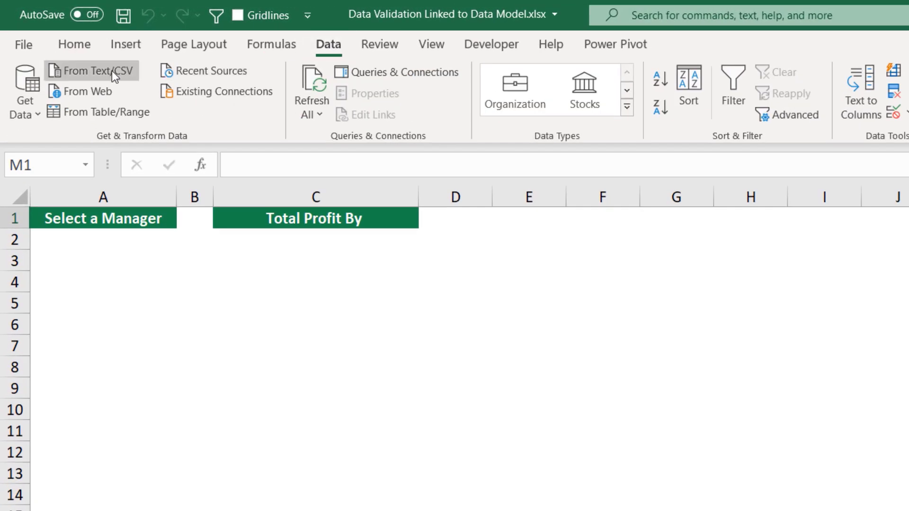
click(39, 114)
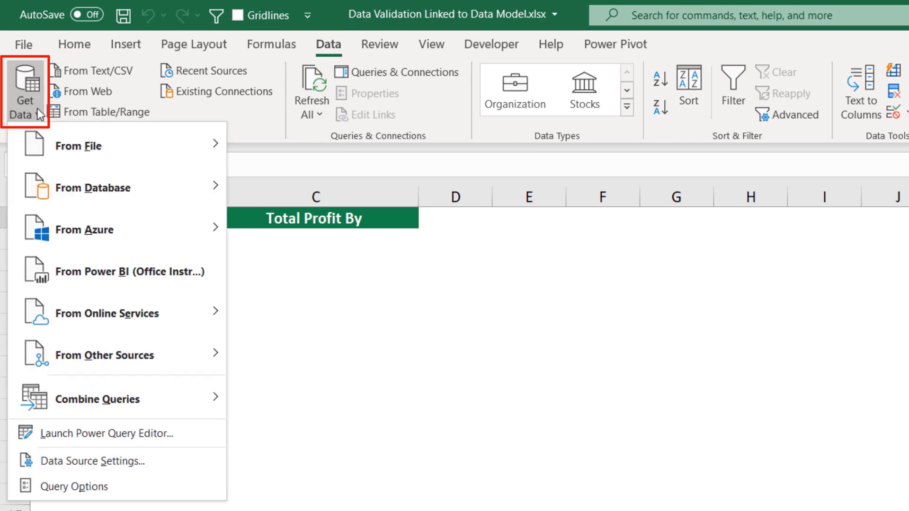
click(78, 153)
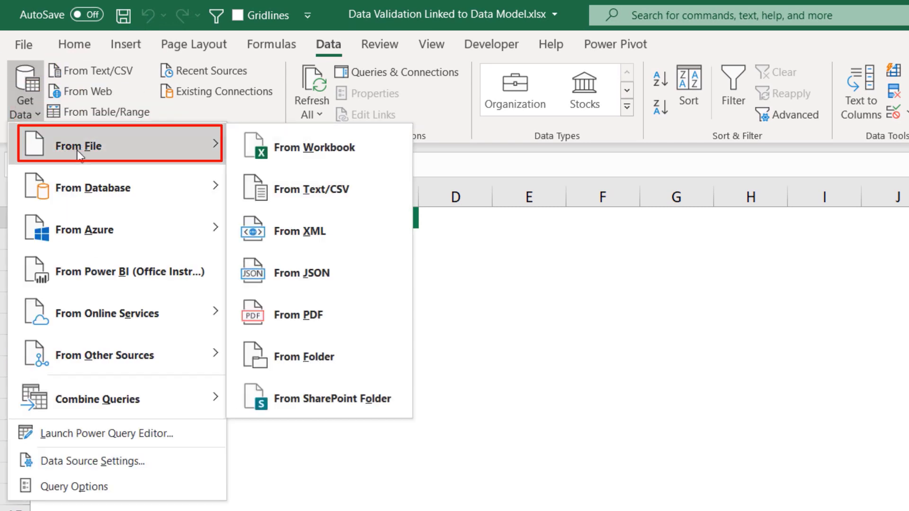
click(290, 355)
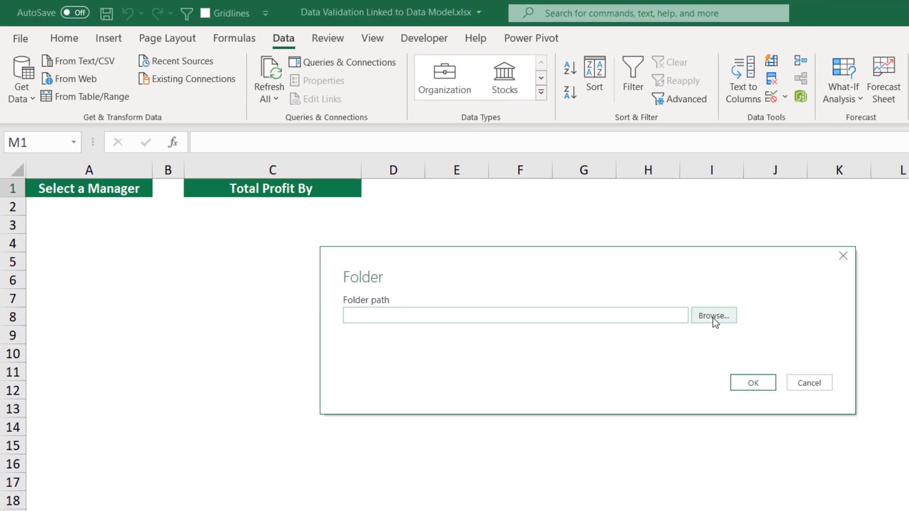
click(713, 316)
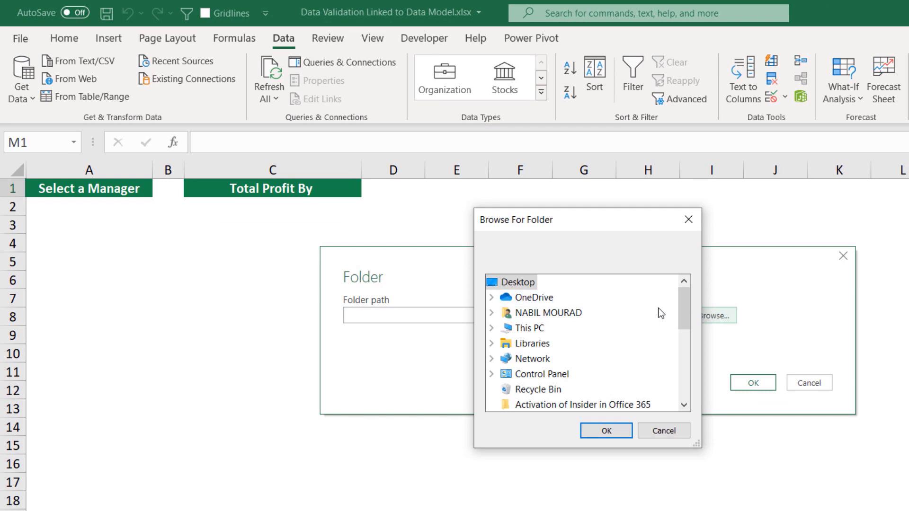
drag(684, 307, 687, 321)
click(491, 373)
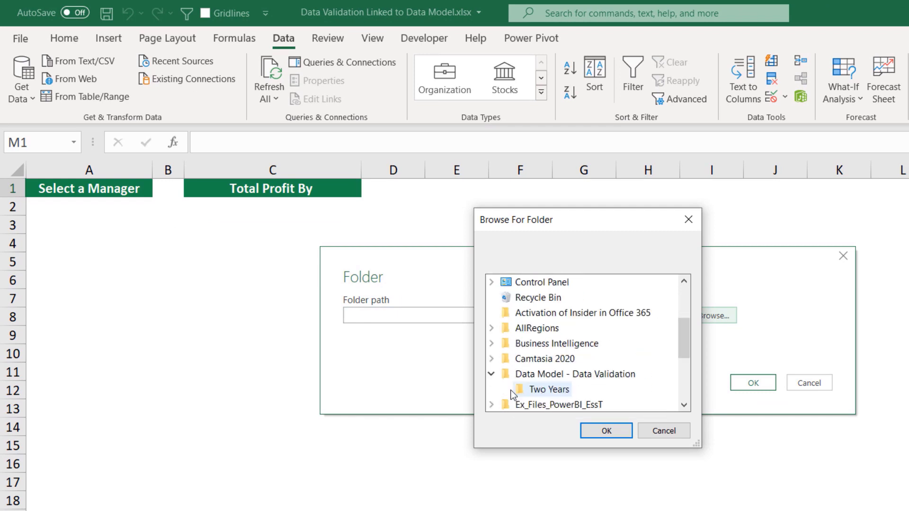
click(544, 389)
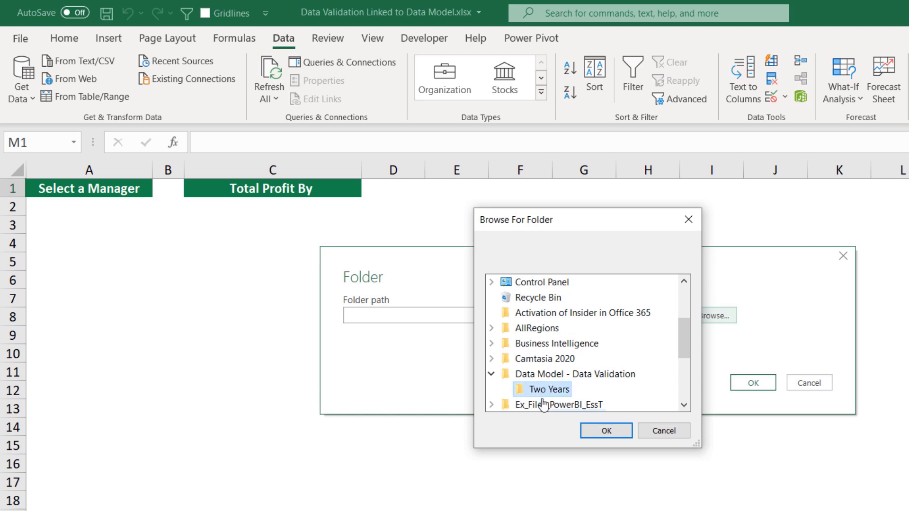
click(604, 429)
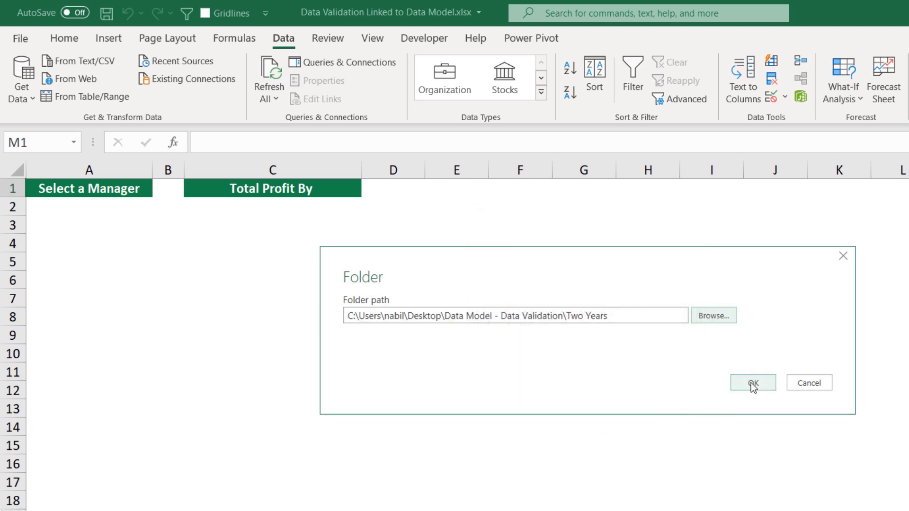
click(752, 384)
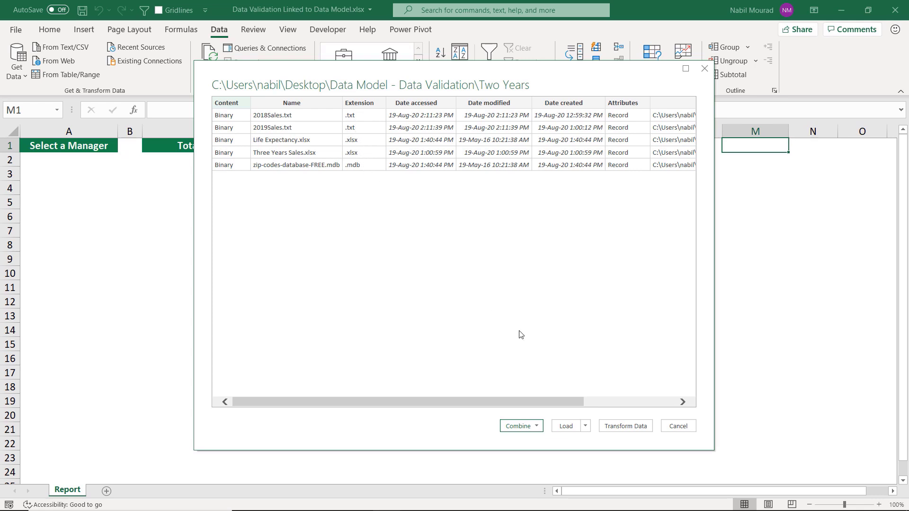
click(625, 425)
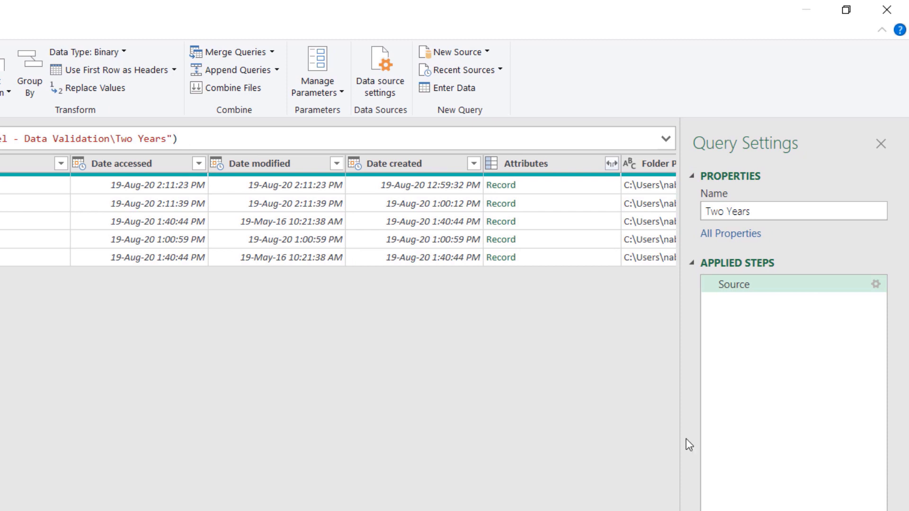
- Rename the query as AllYears
drag(783, 209, 687, 214)
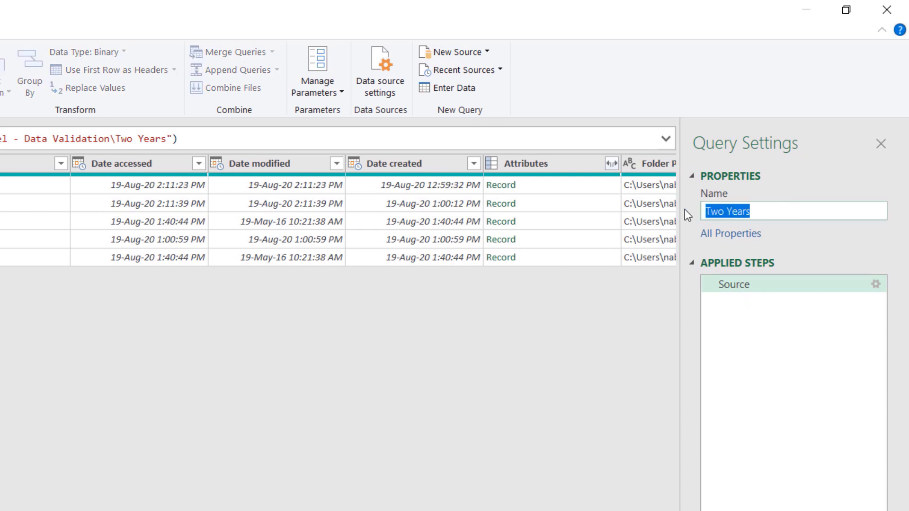
text(All)
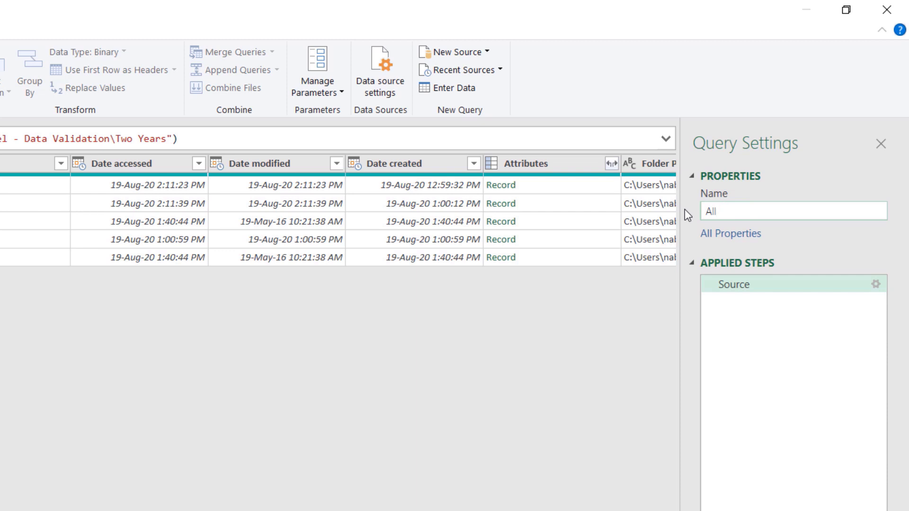
text(Years)
key(Return)
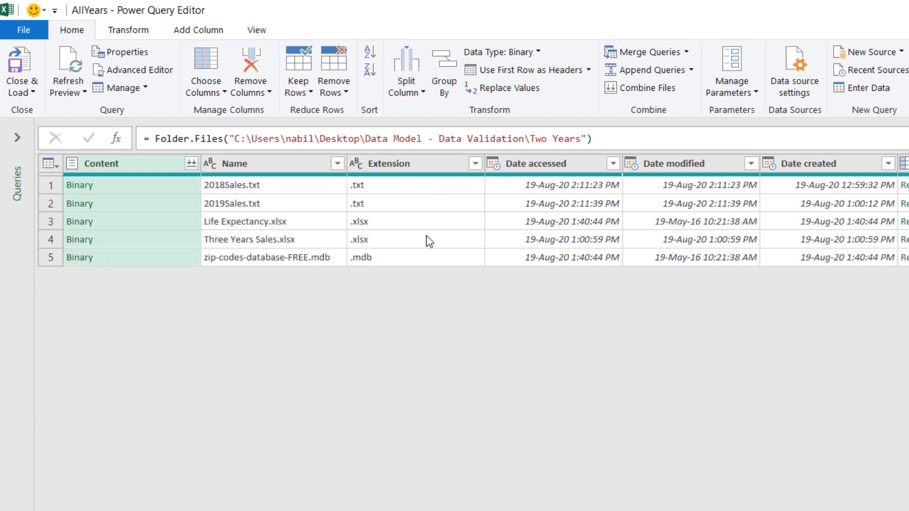
- Transform the text in the Extension column to lowercase
right_click(438, 163)
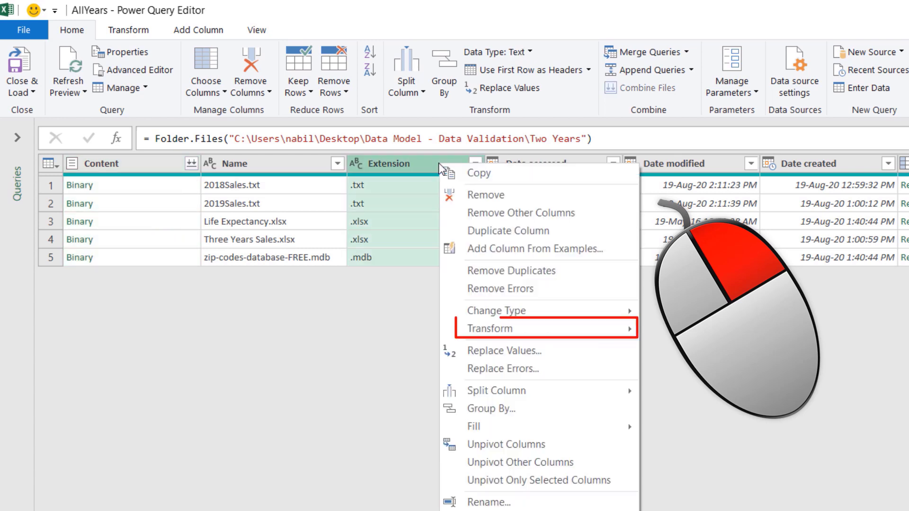
mouse_move(501, 330)
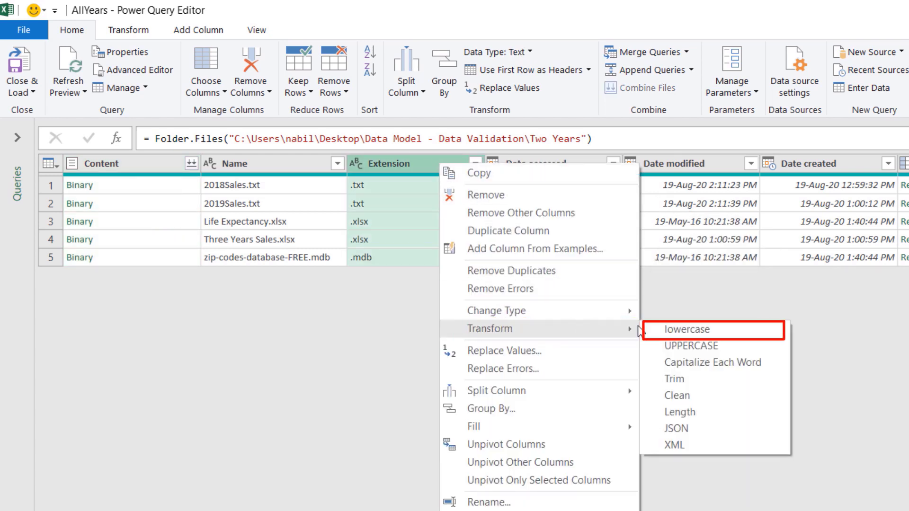
click(686, 331)
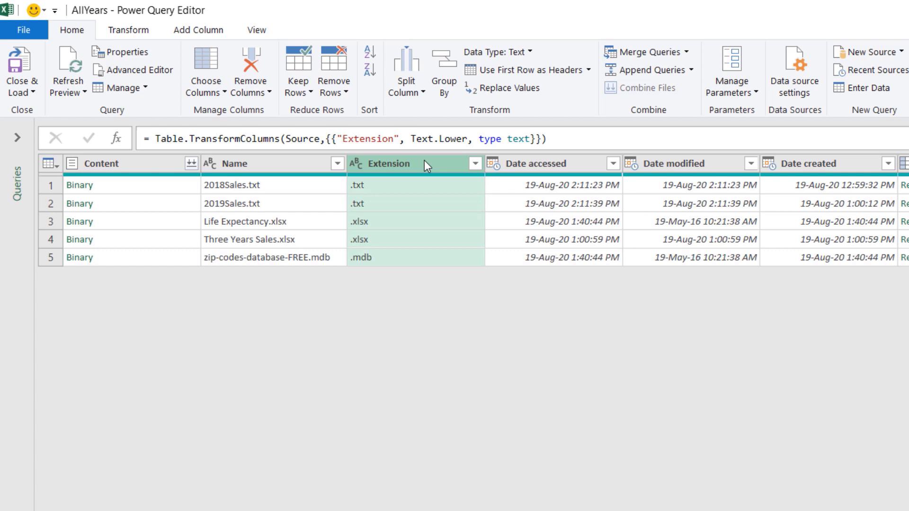
- Filter the Extension column with a text filter to keep only rows that equal .txt
click(476, 162)
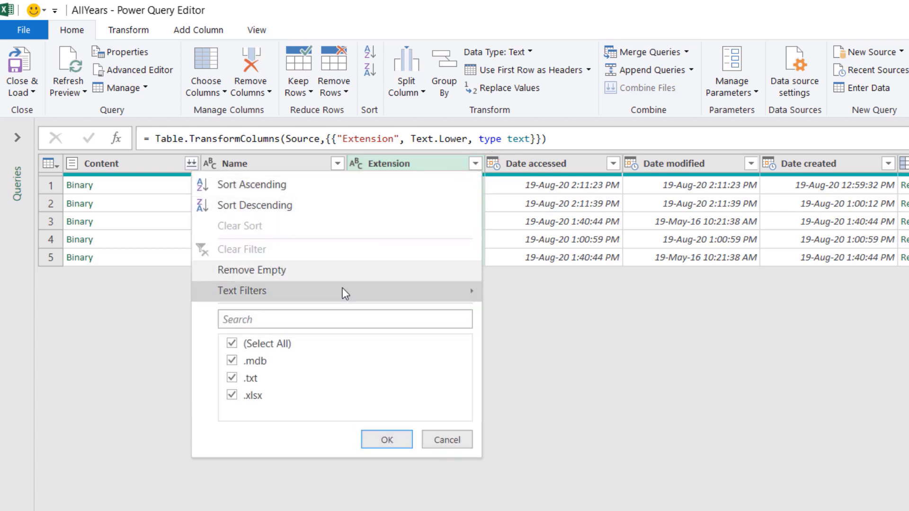
mouse_move(340, 296)
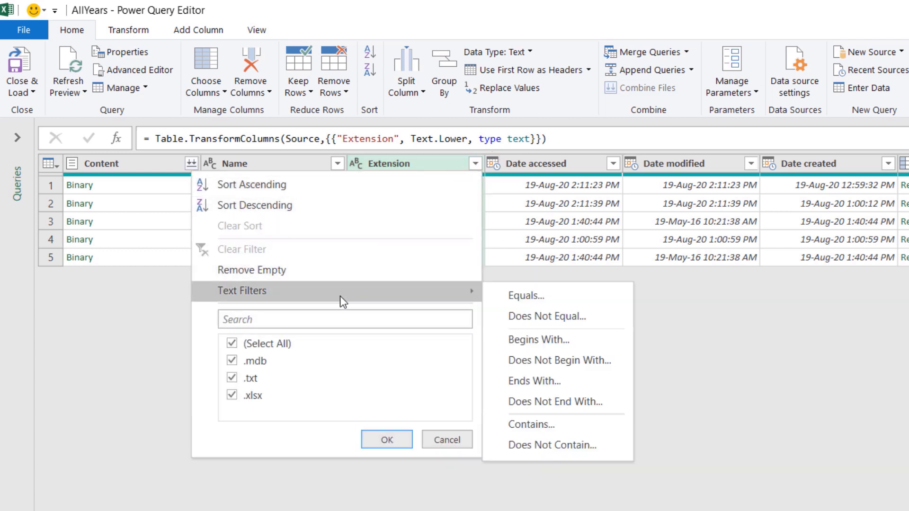
click(523, 296)
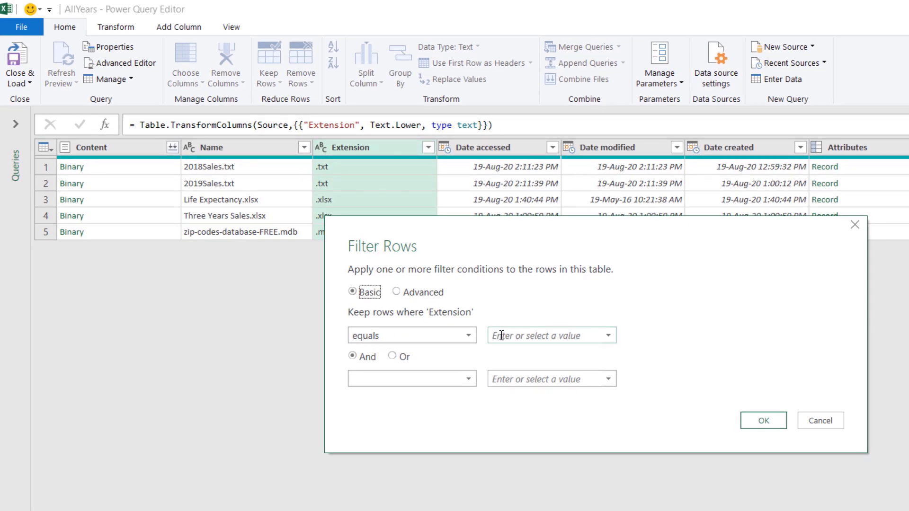
click(501, 335)
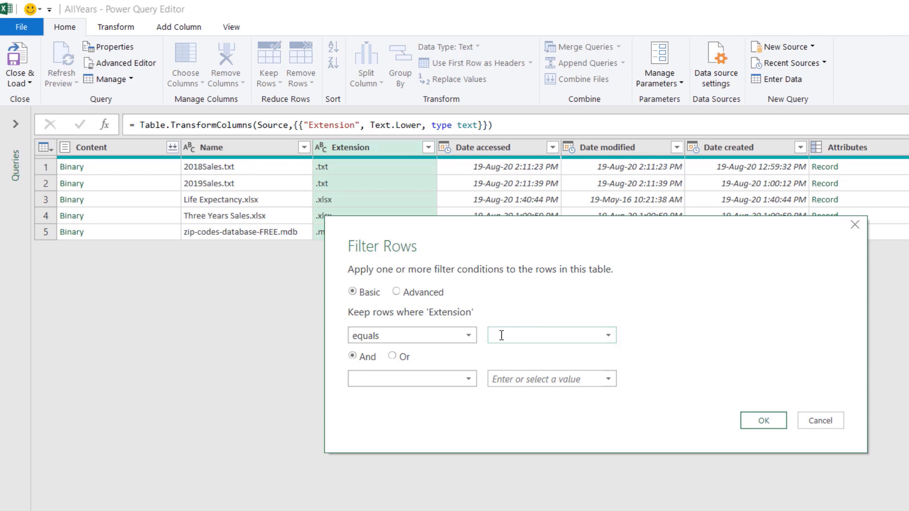
text(.txt)
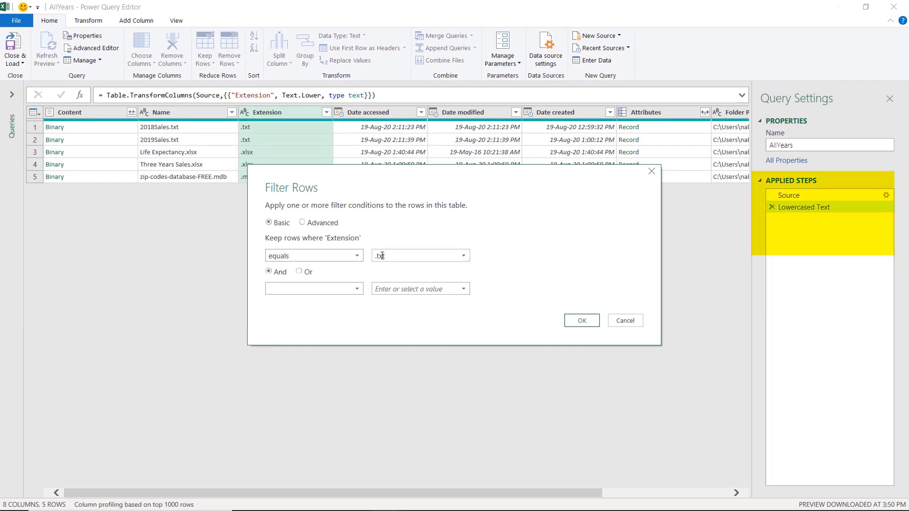
click(581, 322)
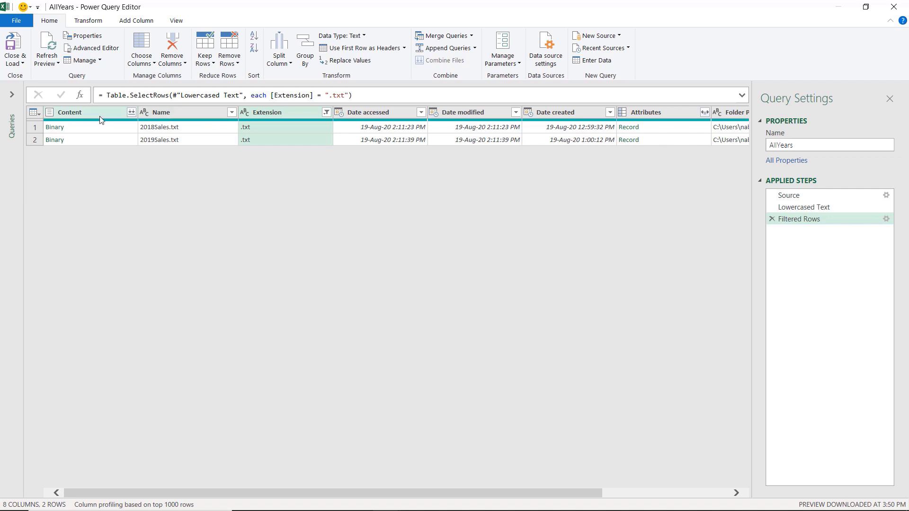
- Remove all columns except Content and check which file each of the two binary rows holds
click(99, 113)
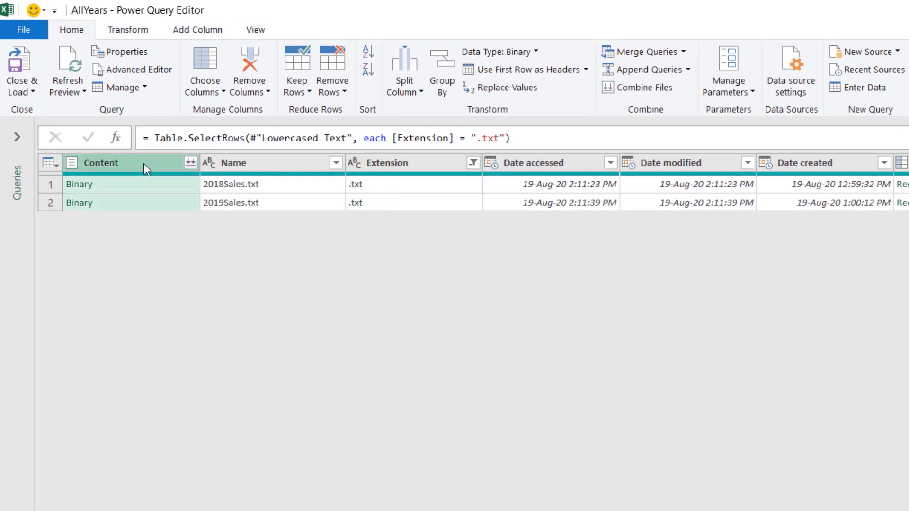
right_click(143, 163)
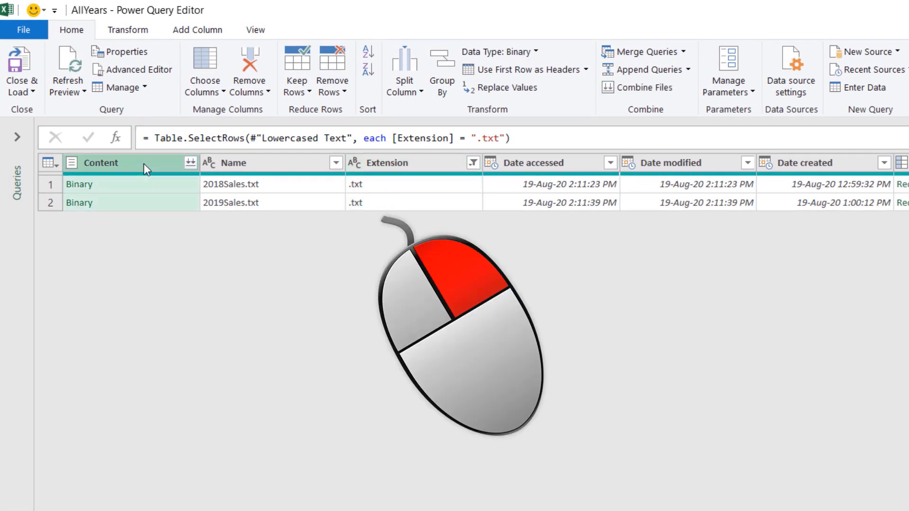
right_click(143, 163)
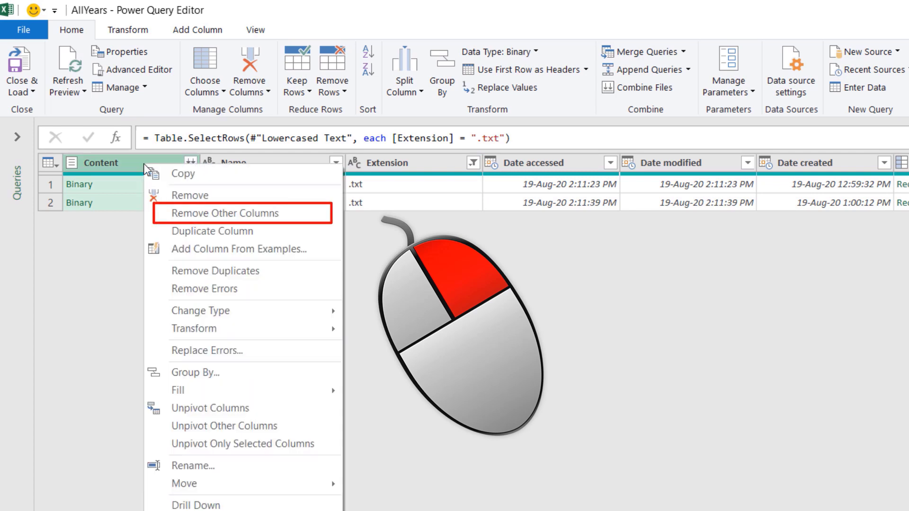
click(213, 213)
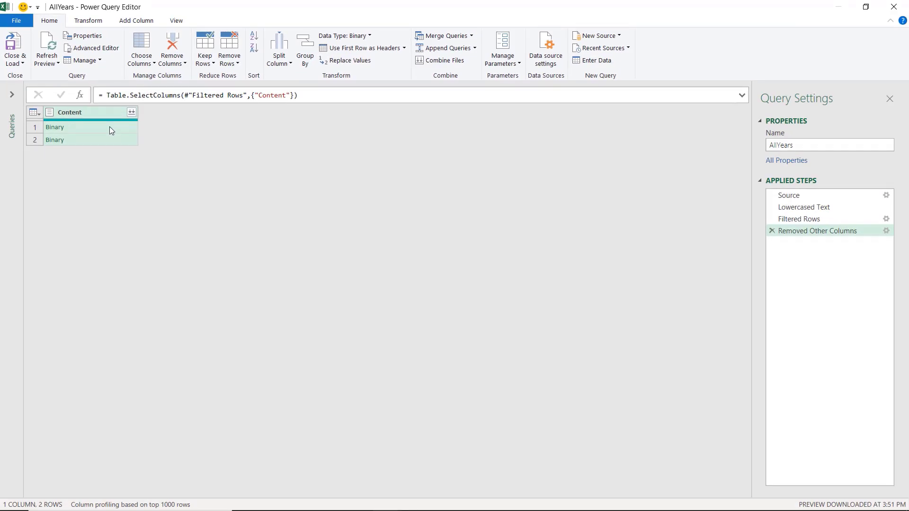
click(109, 127)
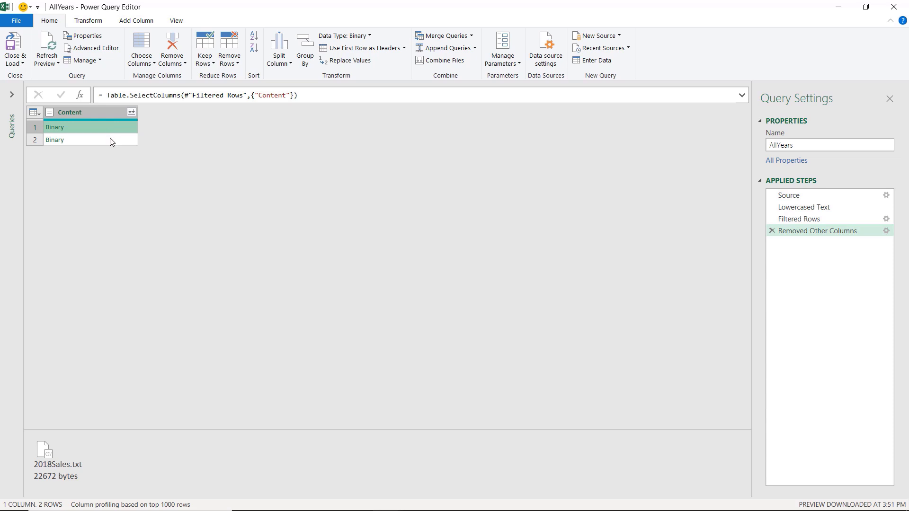
click(112, 141)
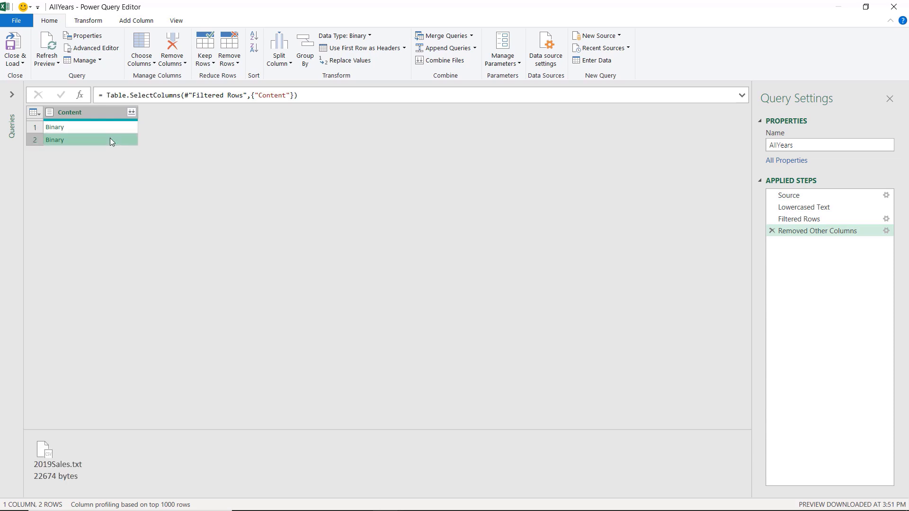
- Combine the binary files in the Content column using the first file as the sample and Tab as the delimiter, and collapse the queries list
click(111, 112)
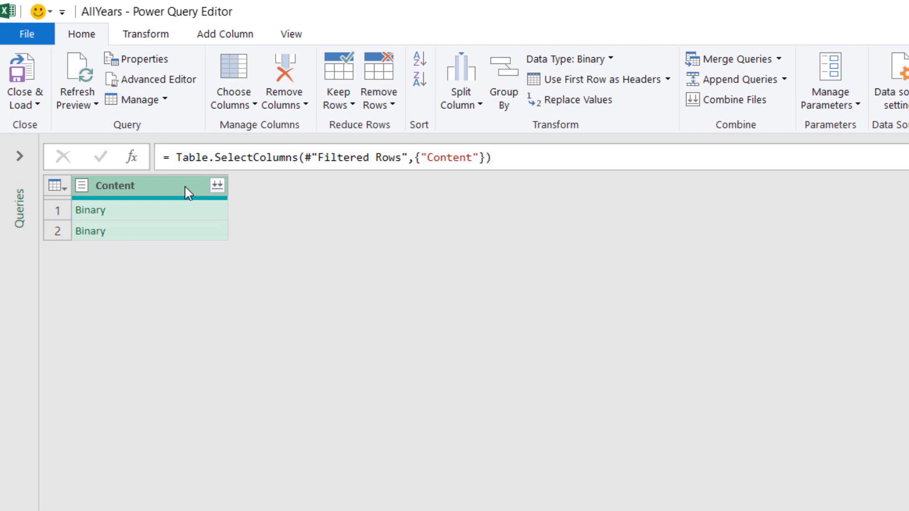
click(217, 186)
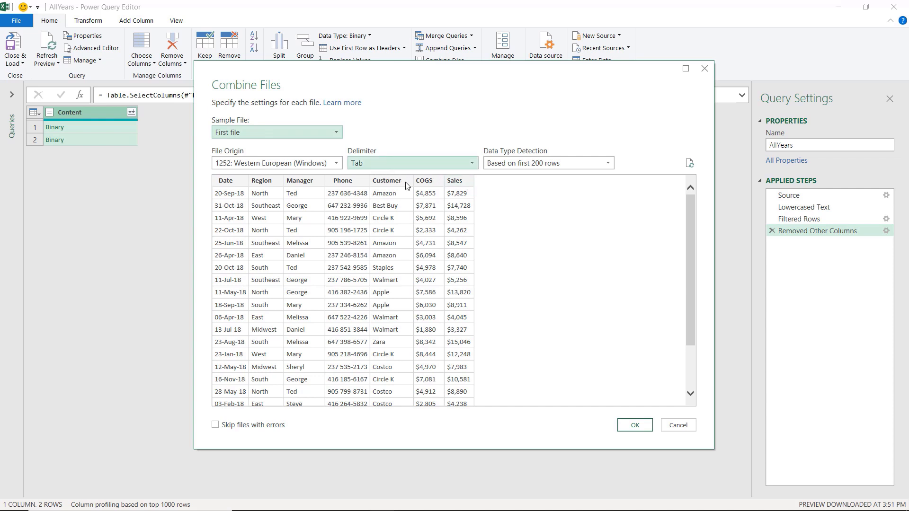
click(634, 425)
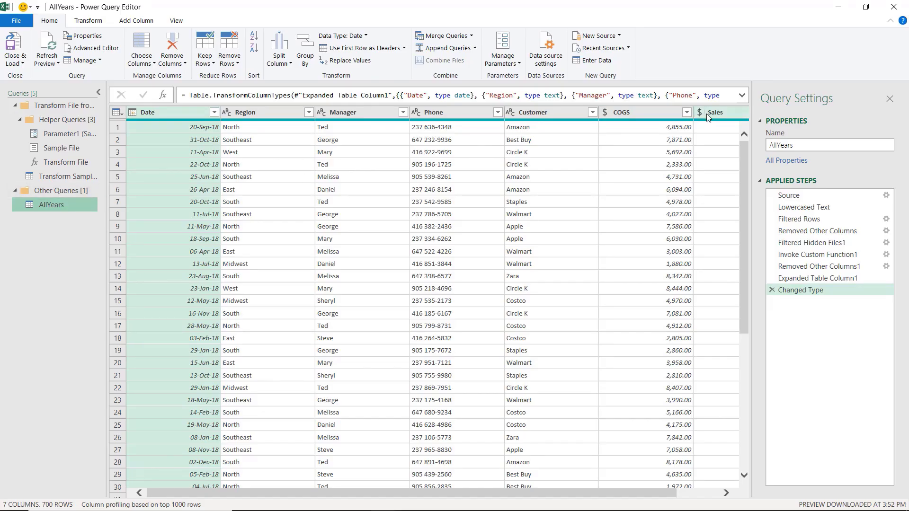
click(98, 94)
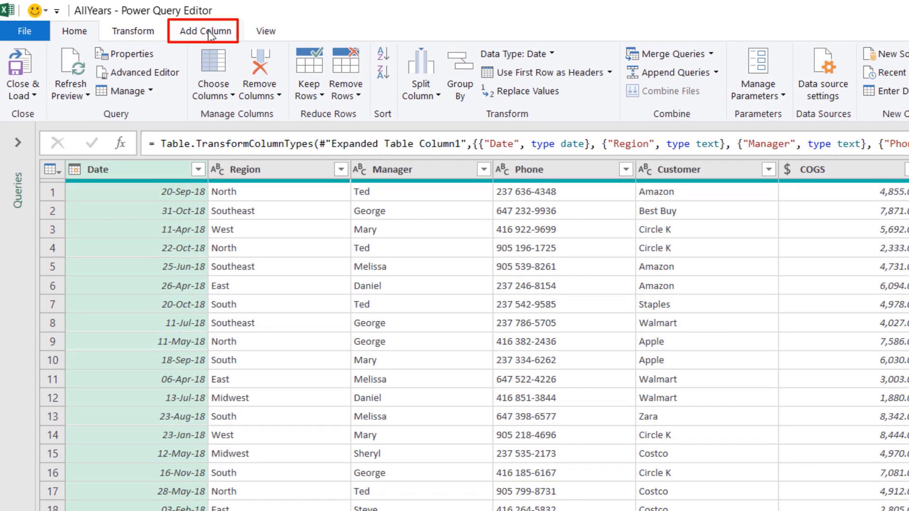
- Start a custom column named Profit with the formula [Sales]-[COGS]
click(208, 32)
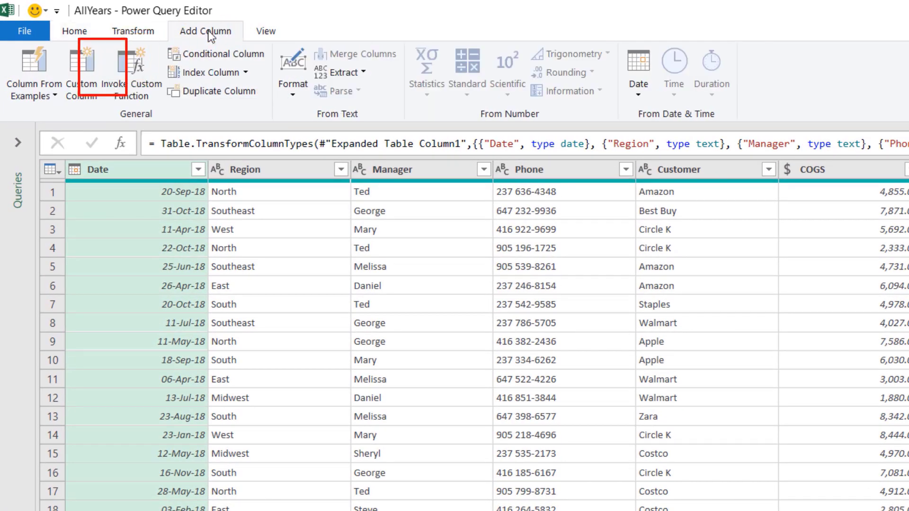
click(82, 68)
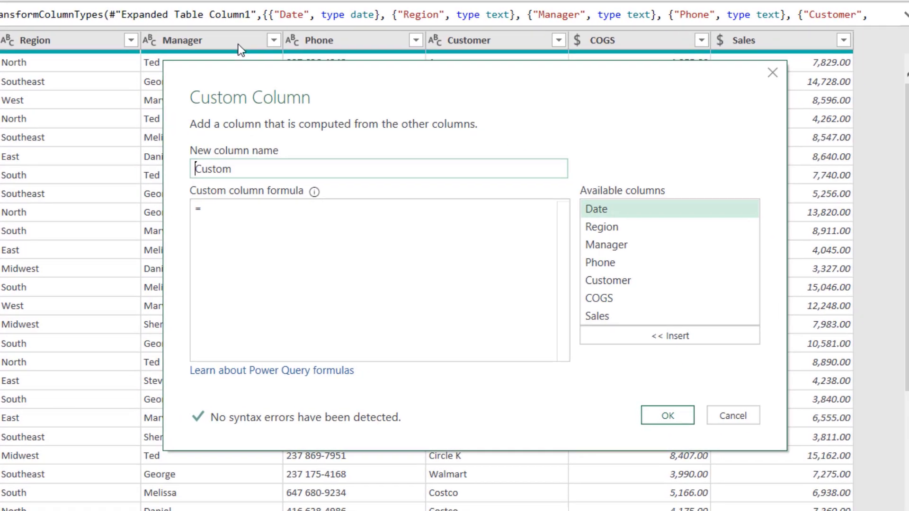
double_click(252, 172)
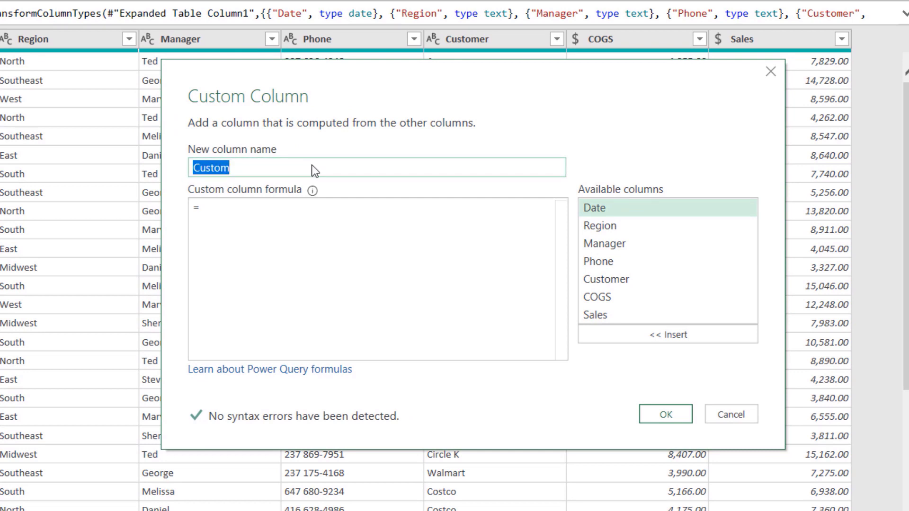
text(Profit)
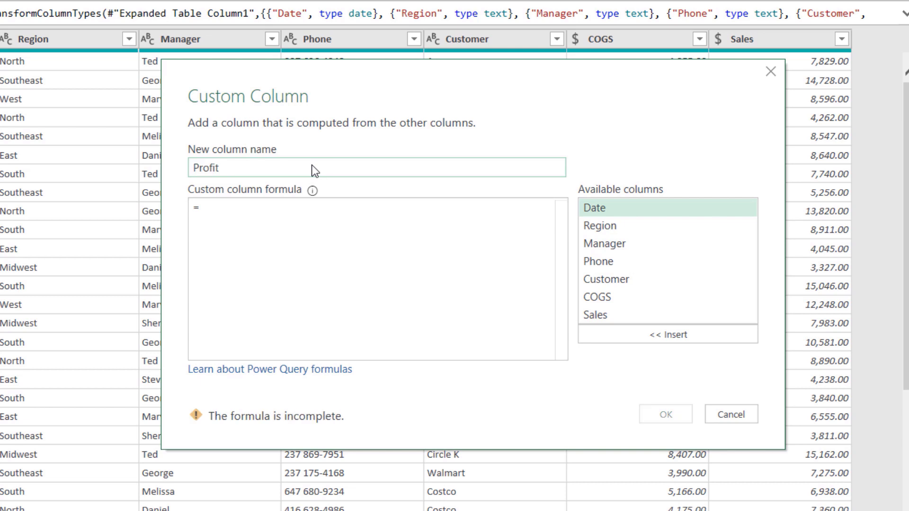
click(216, 209)
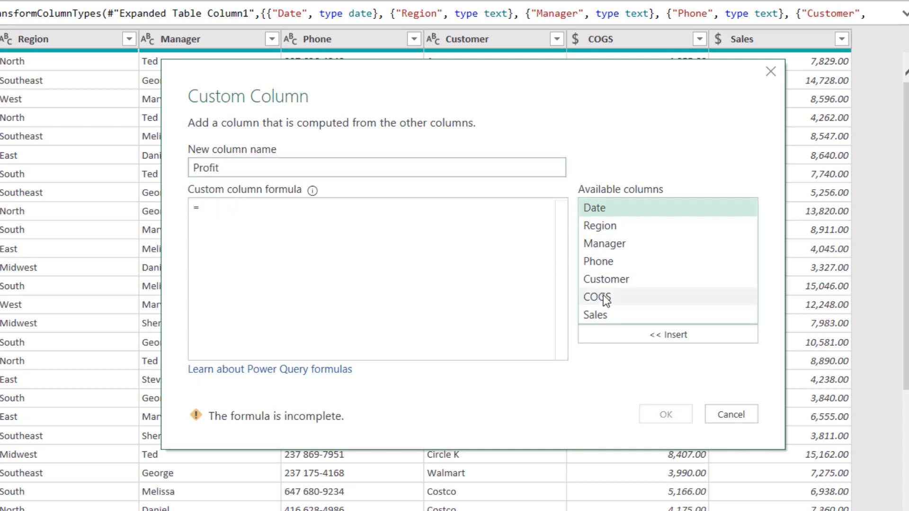
double_click(605, 319)
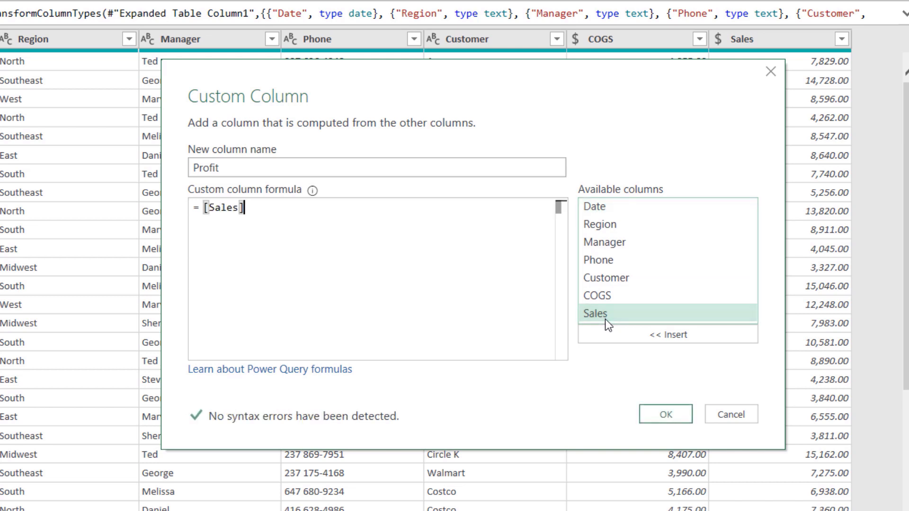
text(-)
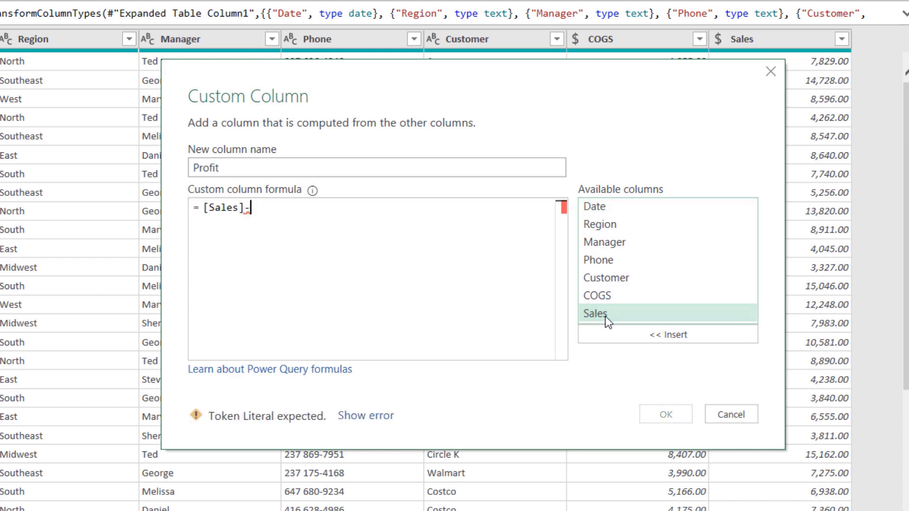
double_click(600, 298)
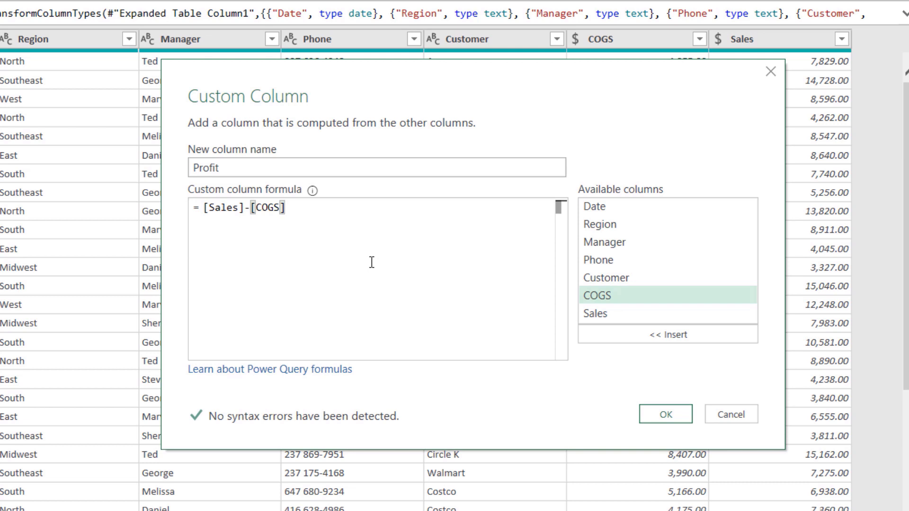
- Wrap the Profit formula in Number.Round with 2 digits, create the column, and set its data type to Currency
key(Home)
text(Number.Round()
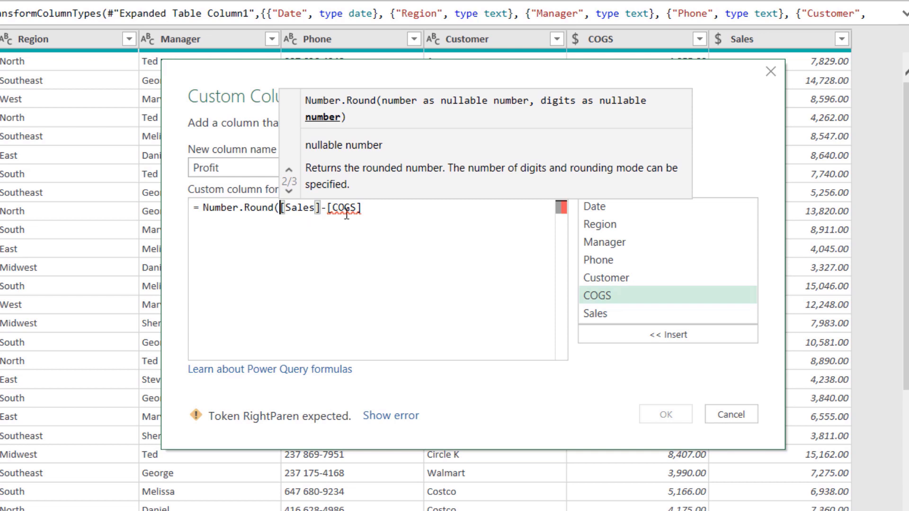
click(378, 212)
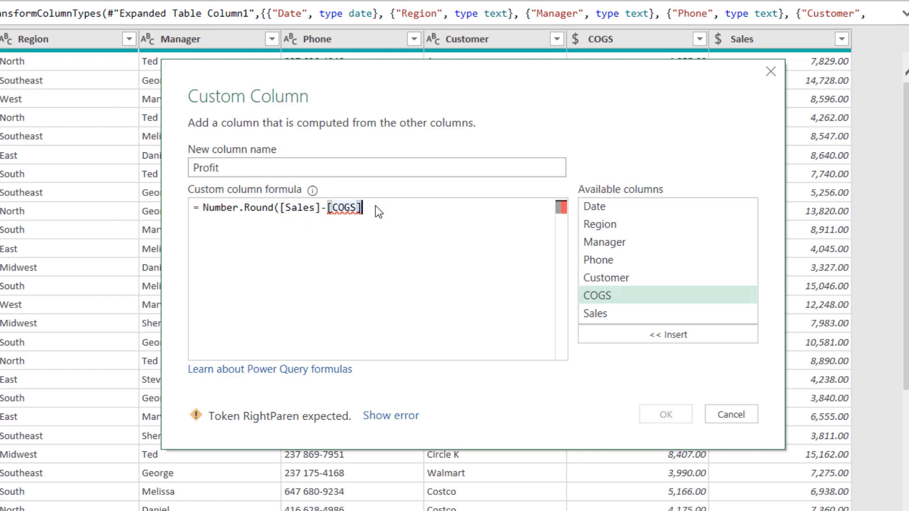
text(,)
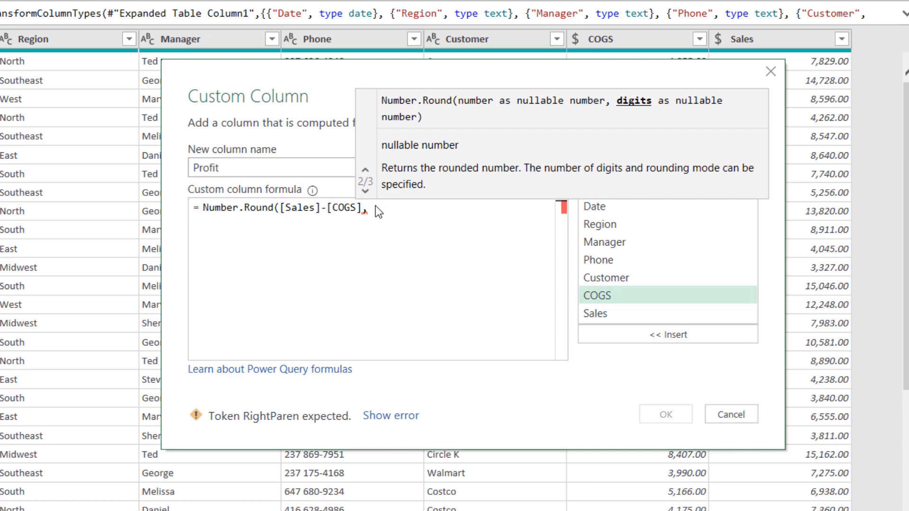
text(2))
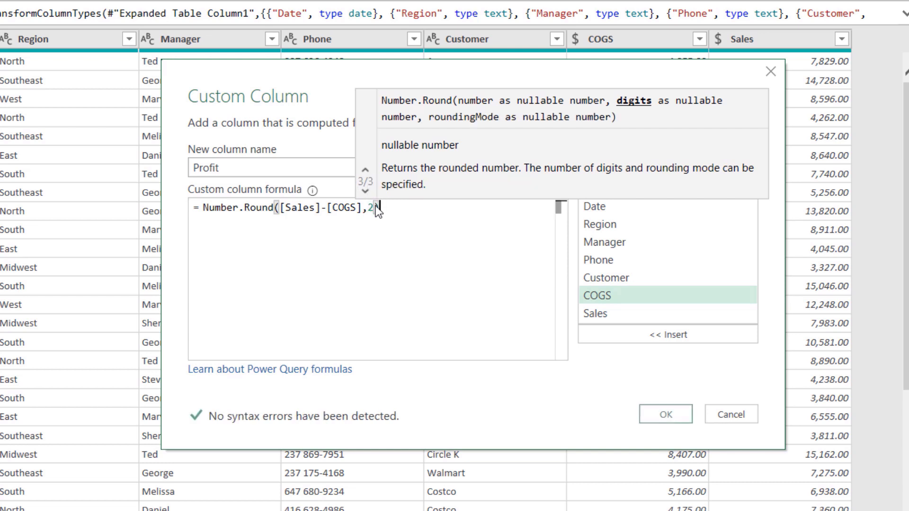
click(669, 413)
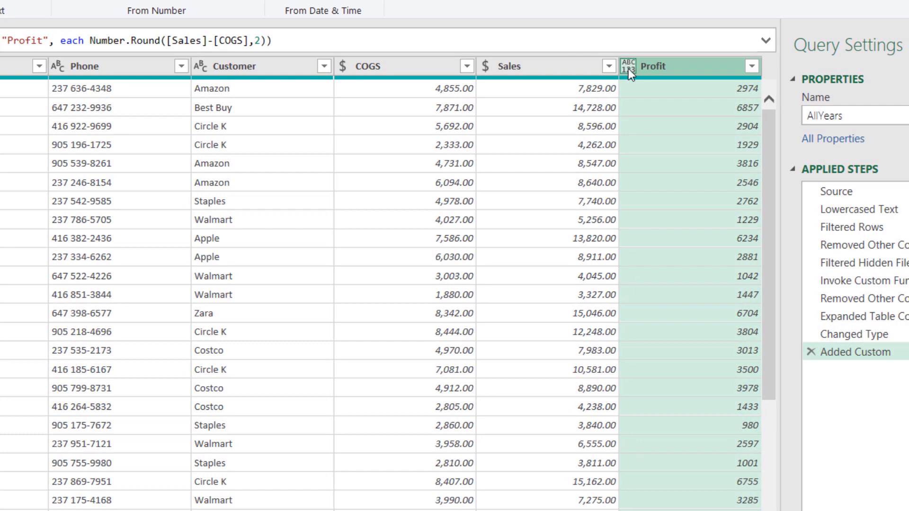
click(629, 69)
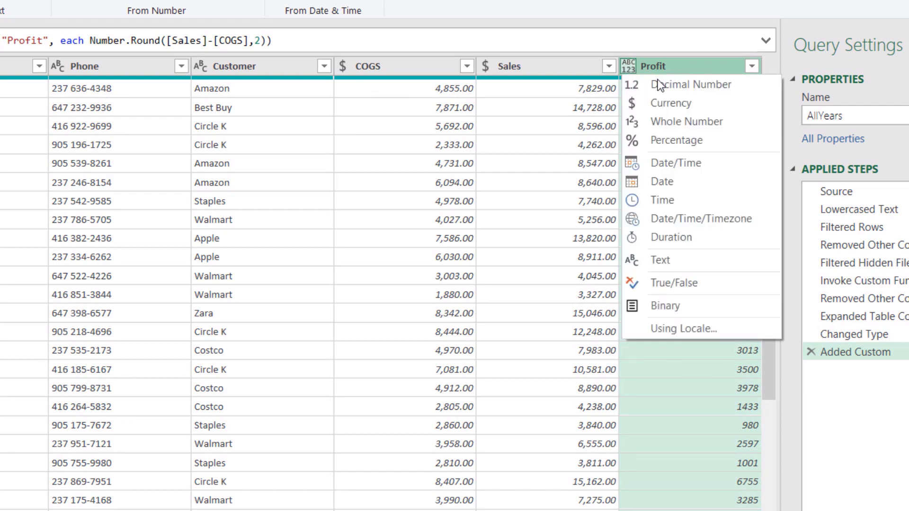
click(676, 102)
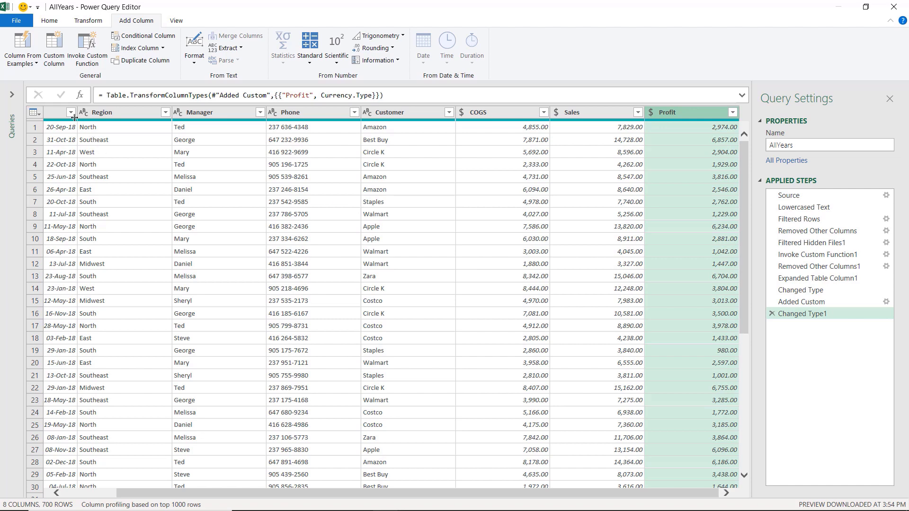
- Keep only the Date, Region, Manager and Profit columns and remove all others
click(52, 115)
key(shift)
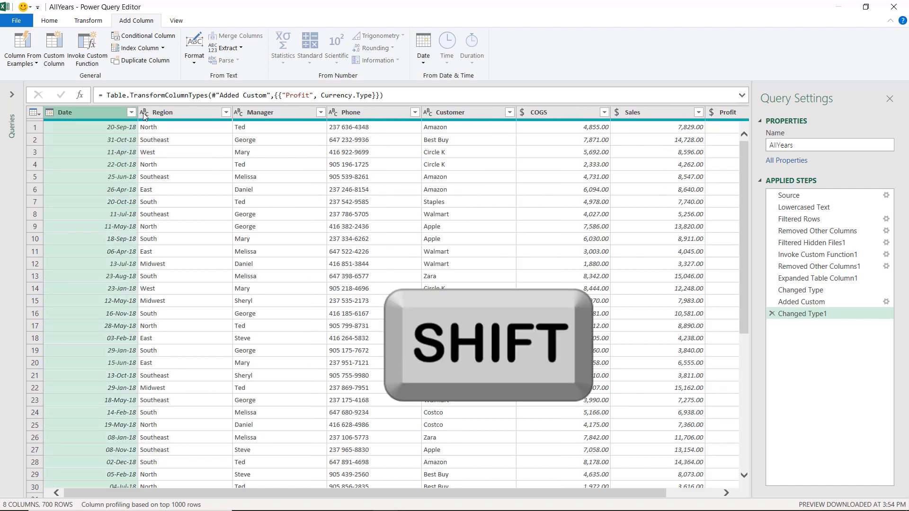
shift+click(283, 112)
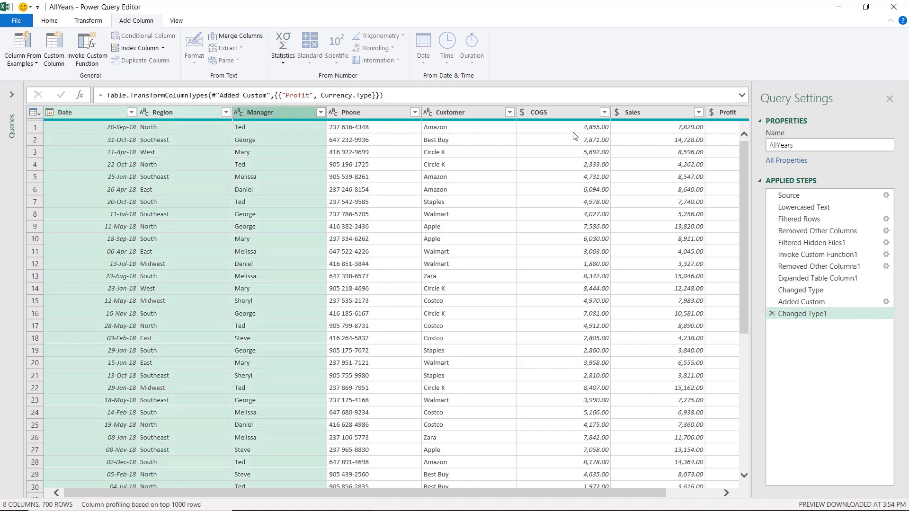
key(ctrl)
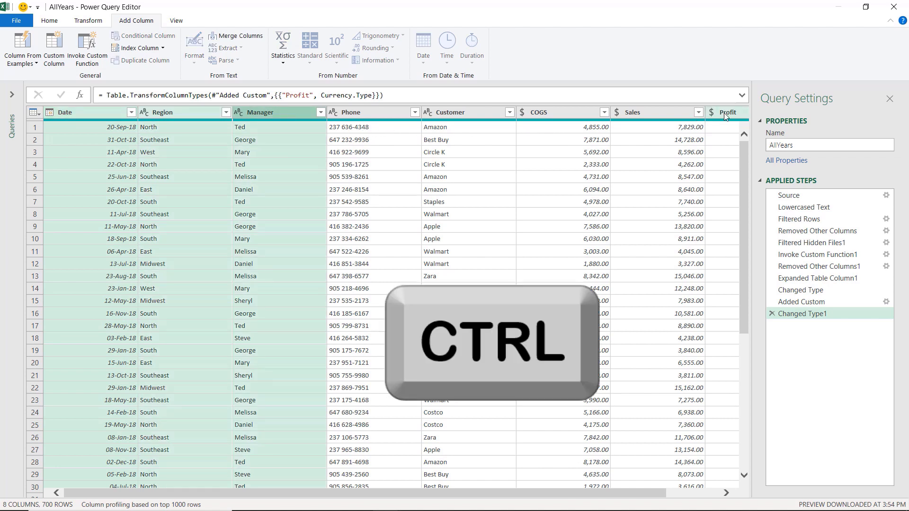
ctrl+click(723, 112)
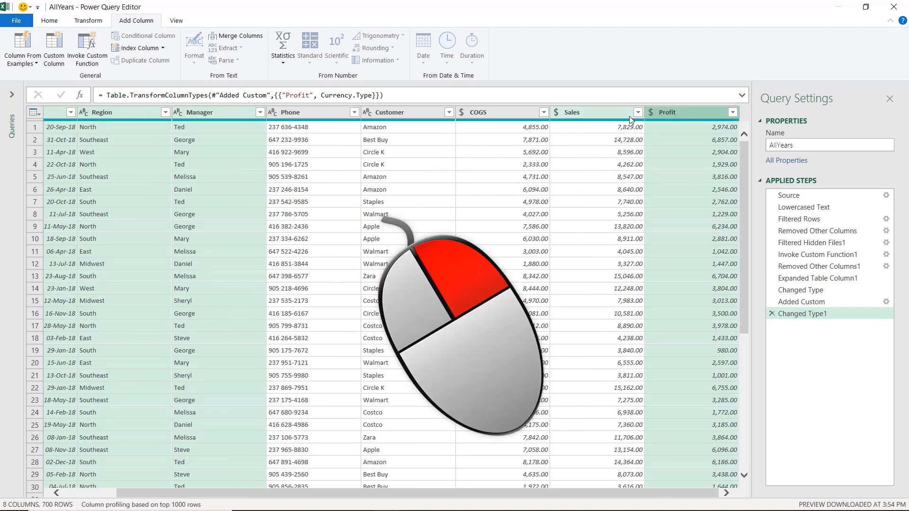
right_click(670, 114)
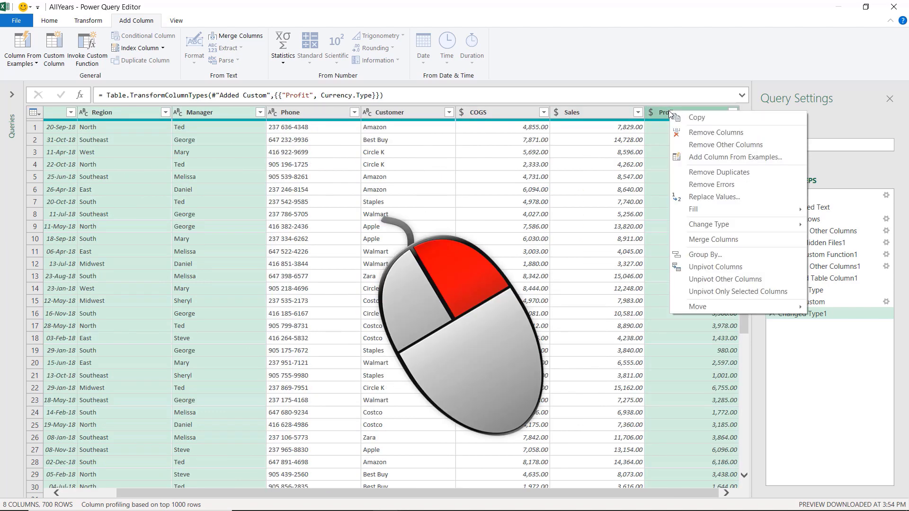
click(708, 145)
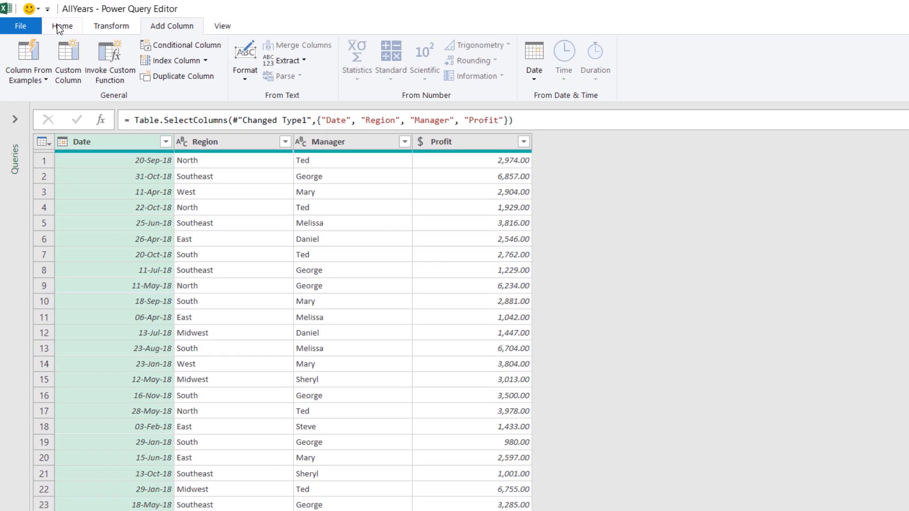
- Load the query as Only Create Connection with its data added to the Data Model, and close the queries pane
click(49, 21)
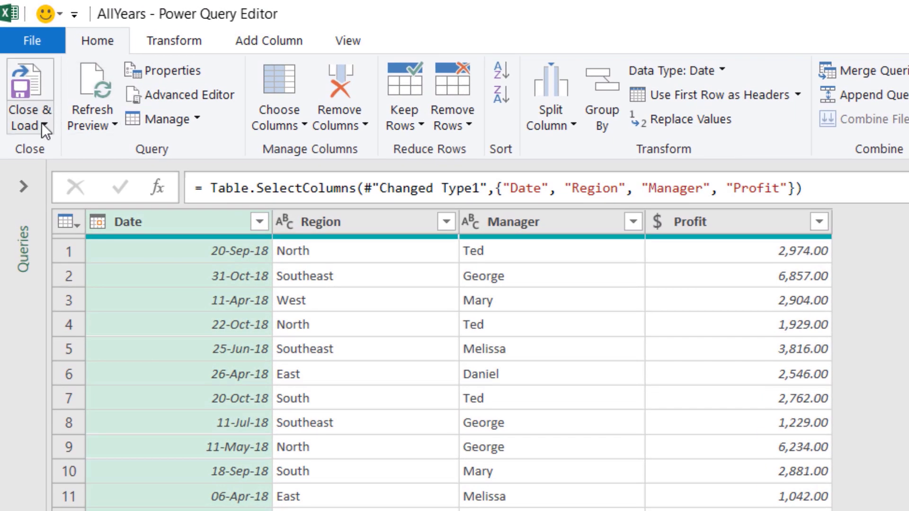
click(43, 124)
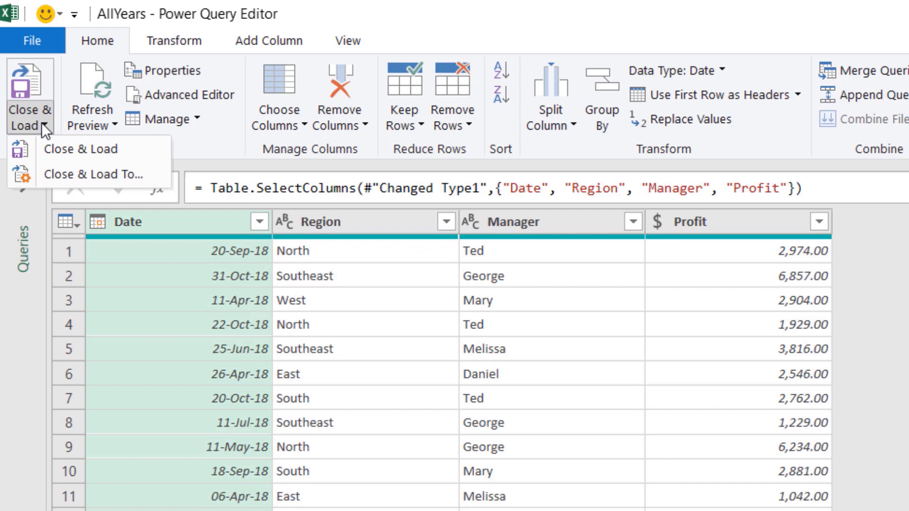
click(87, 180)
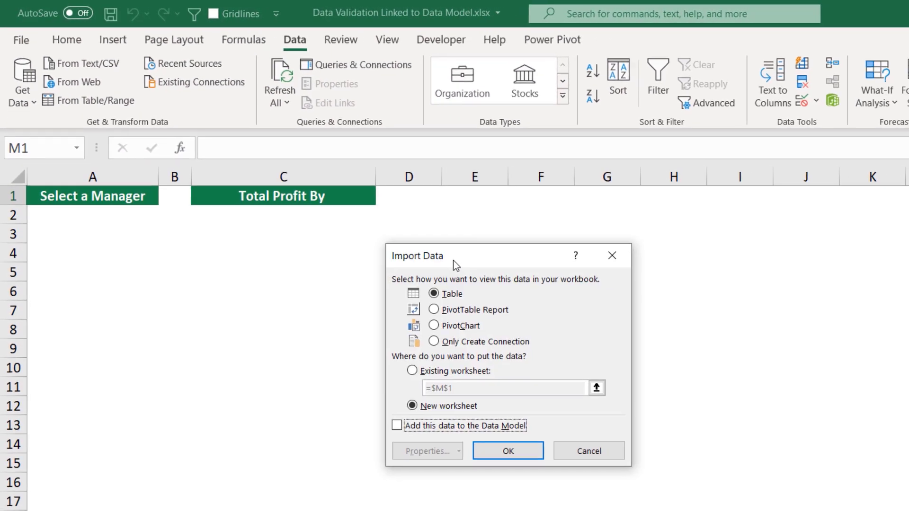
click(432, 340)
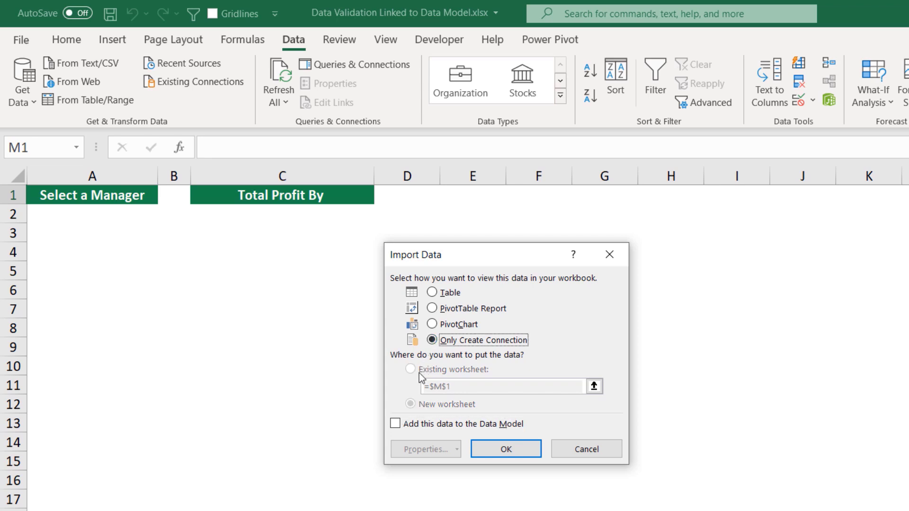
click(395, 424)
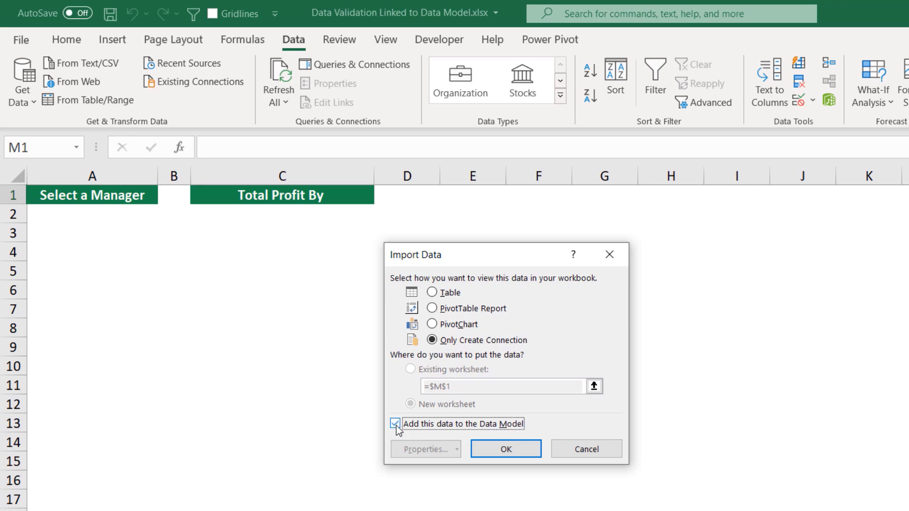
click(502, 452)
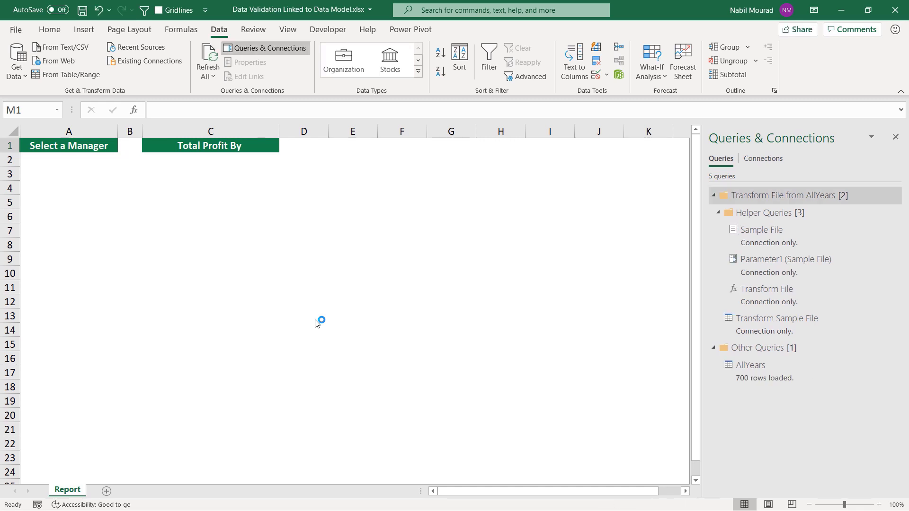
click(897, 139)
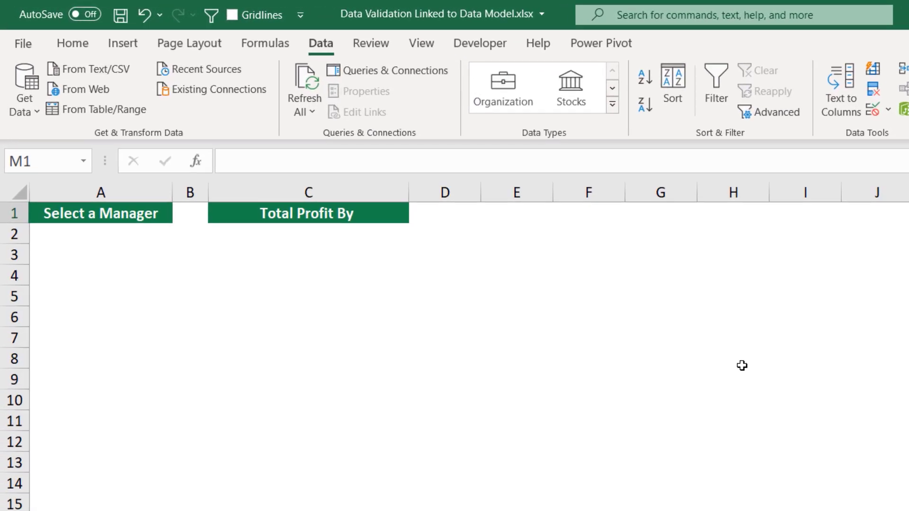
- Open the Data Model in the Power Pivot window
click(607, 48)
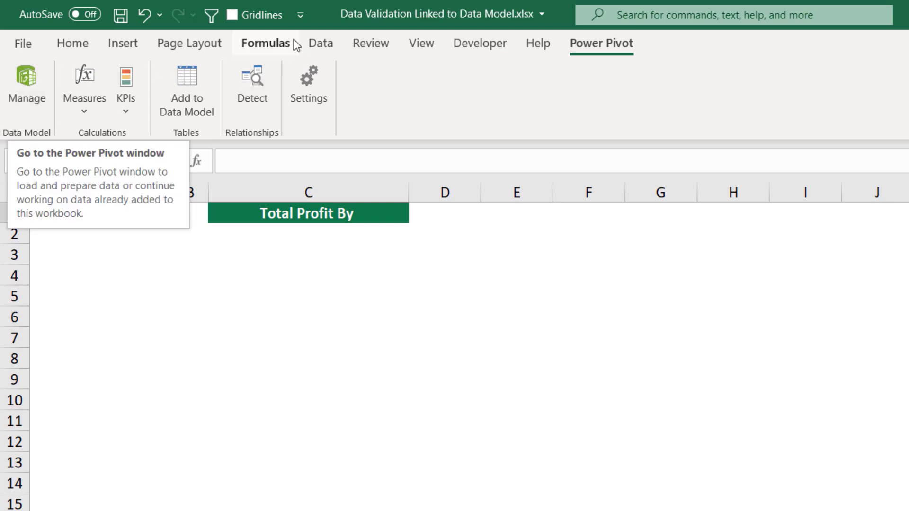
click(280, 43)
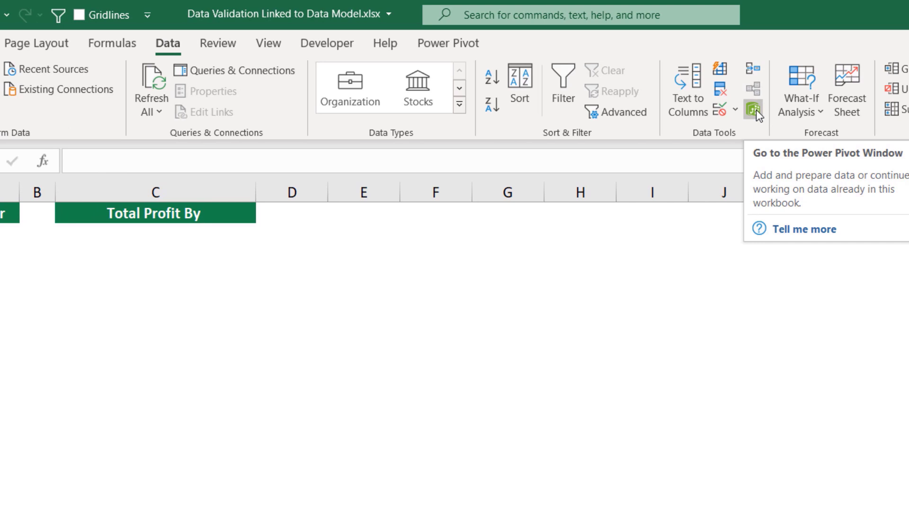
click(756, 110)
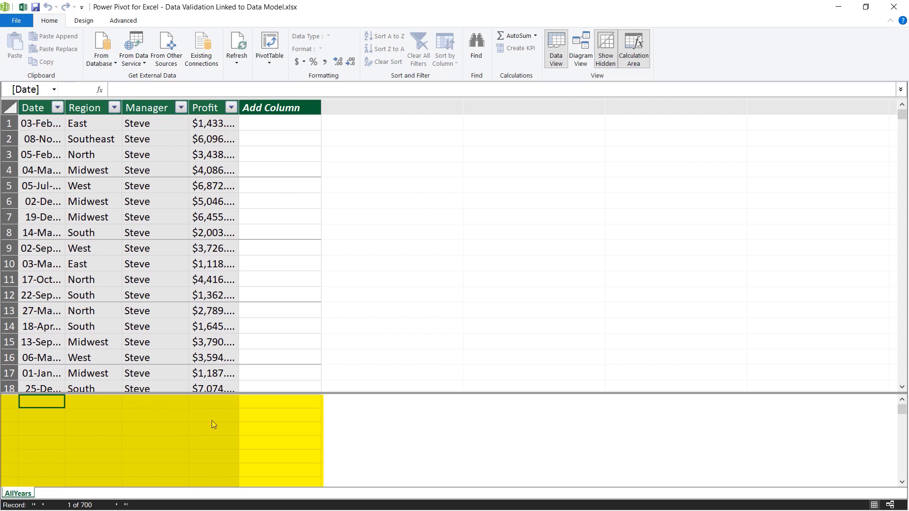
- Create the measure TotalProfit:=SUM([Profit]) in the calculation area beneath the Profit column
click(632, 48)
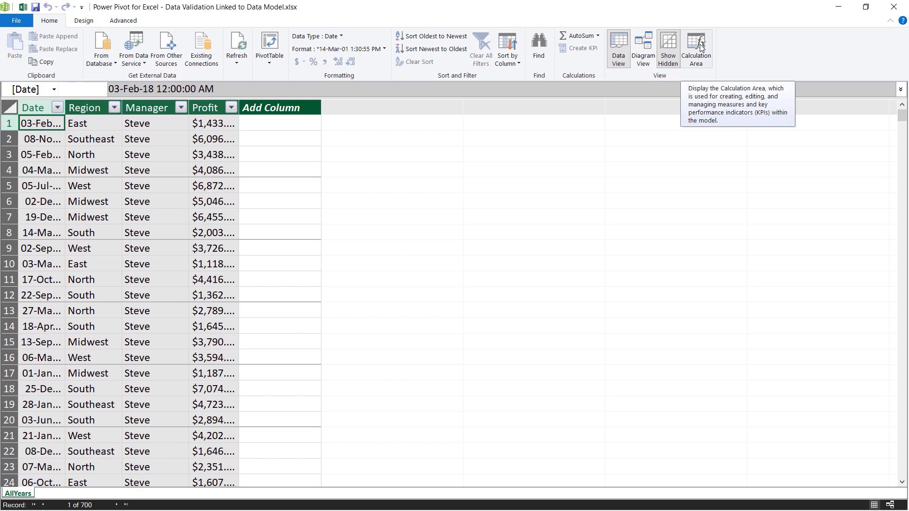
click(701, 47)
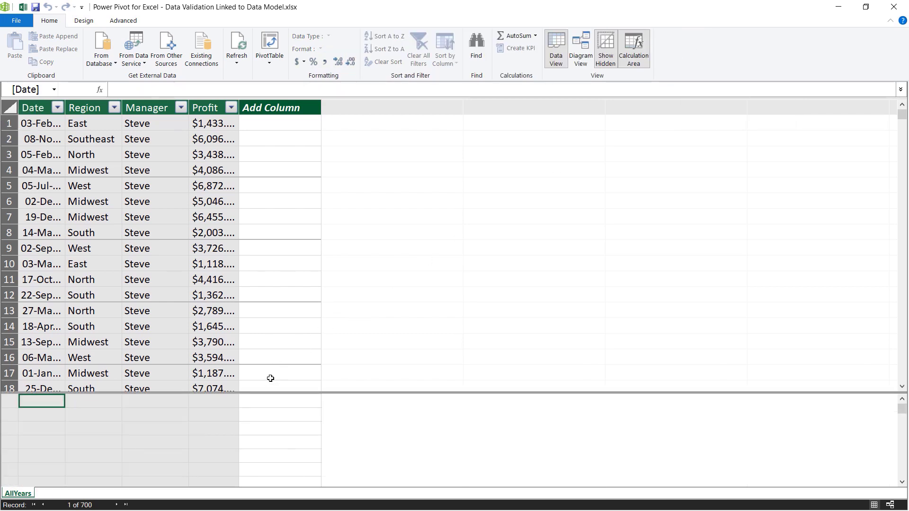
click(212, 417)
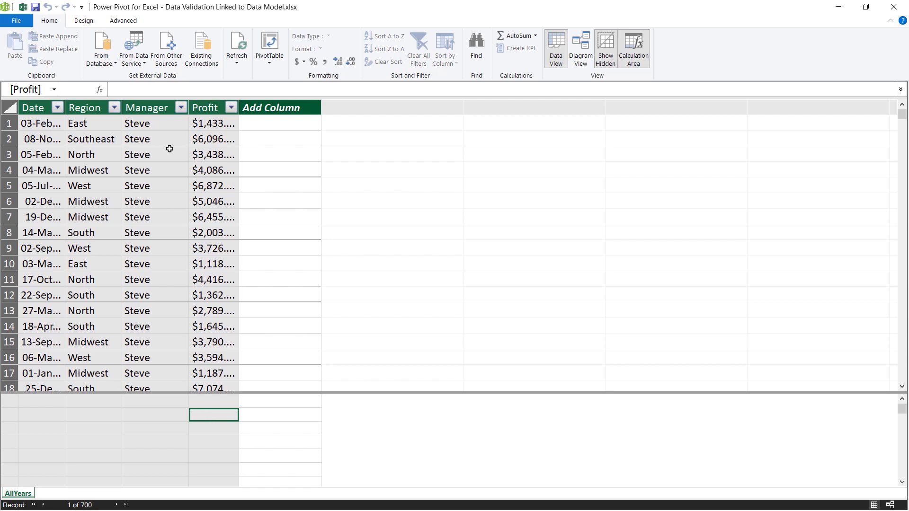
click(135, 89)
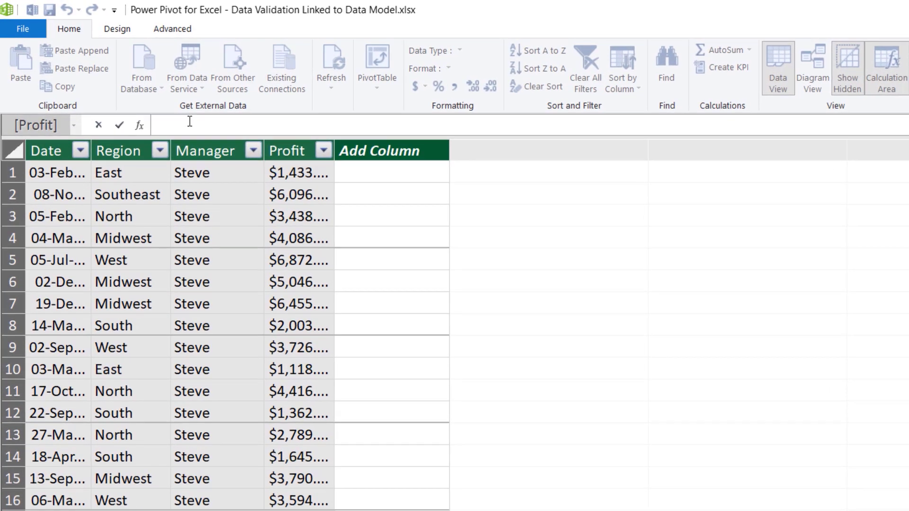
text(TotalProfit:=)
text(SUM()
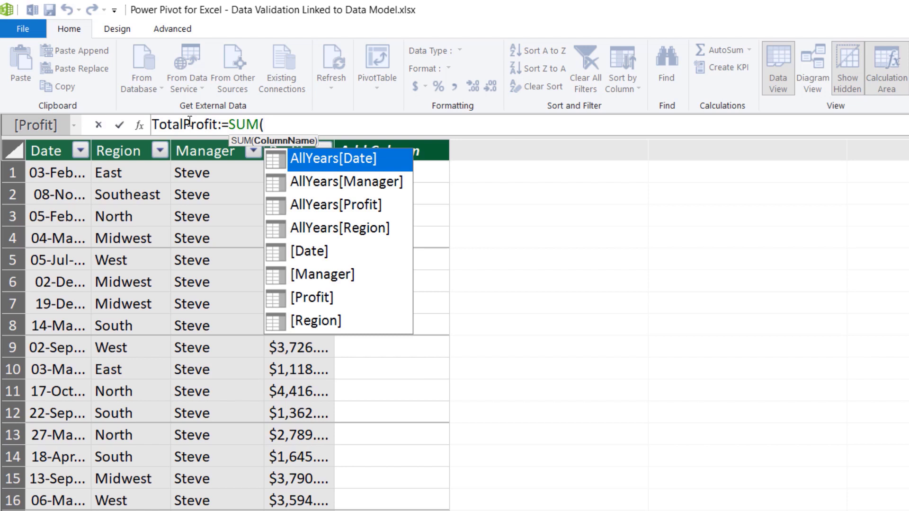
click(319, 294)
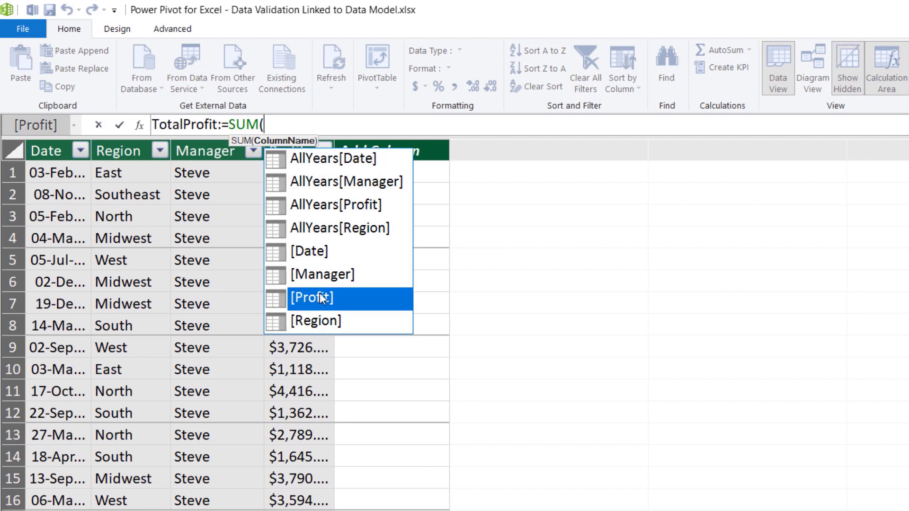
double_click(319, 297)
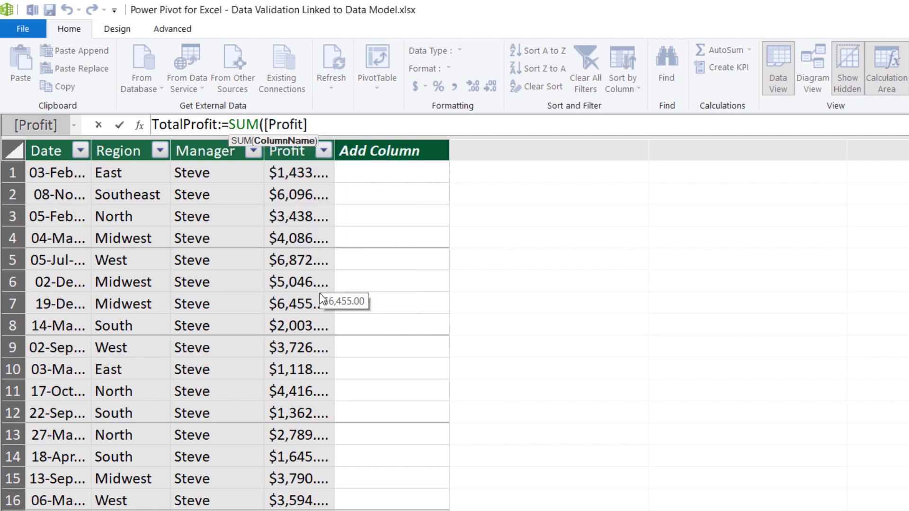
text())
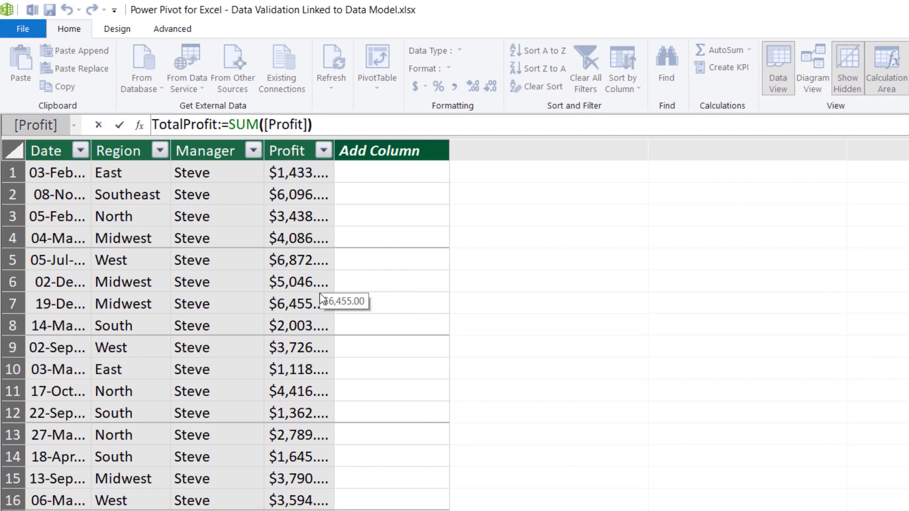
key(Return)
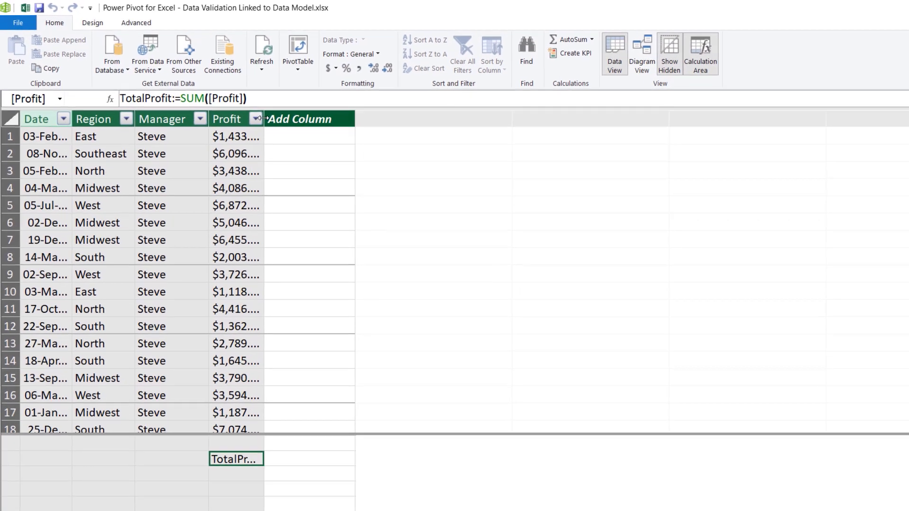
- Widen the Profit column and format the TotalProfit measure as $ English (United States) currency
drag(263, 118, 298, 119)
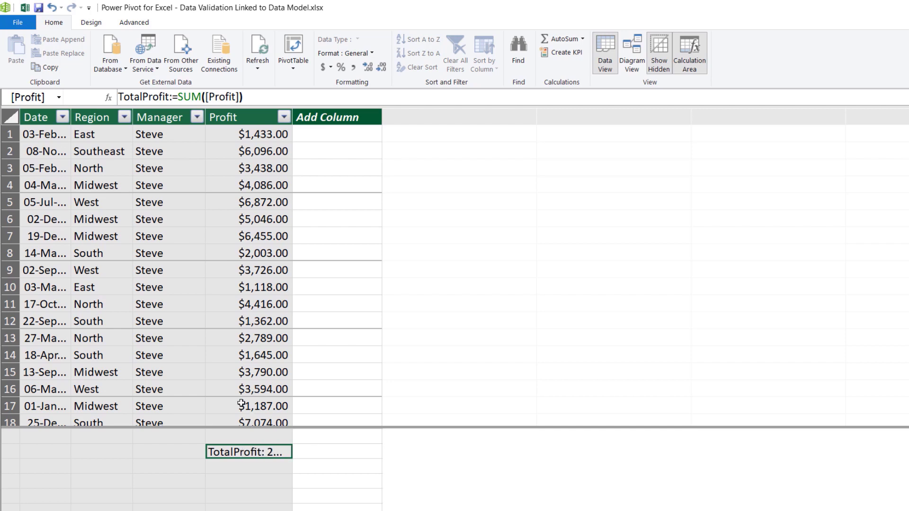
click(330, 68)
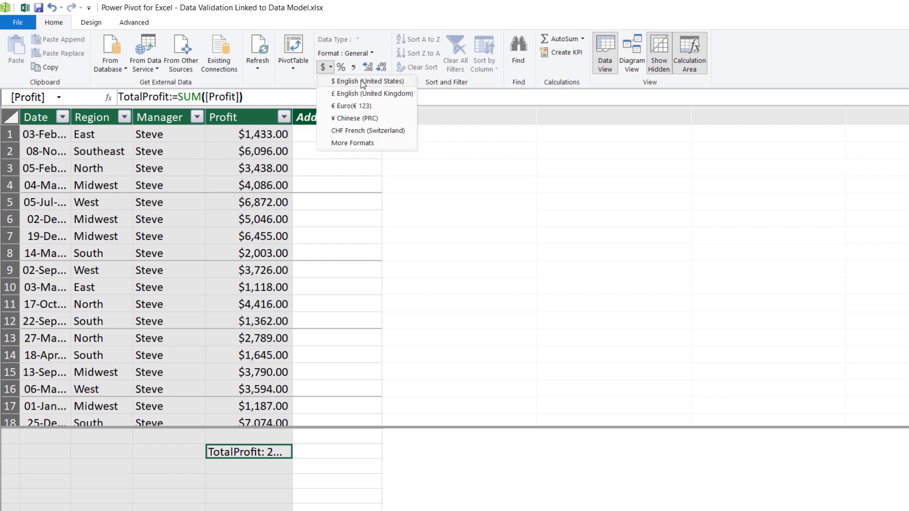
click(363, 83)
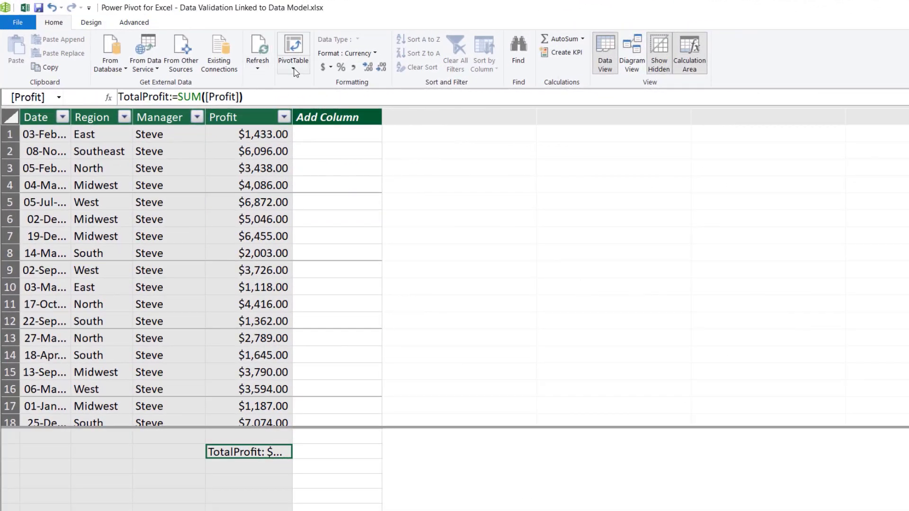
- Create a PivotTable from the Data Model on the existing Report worksheet at cell M1
click(294, 69)
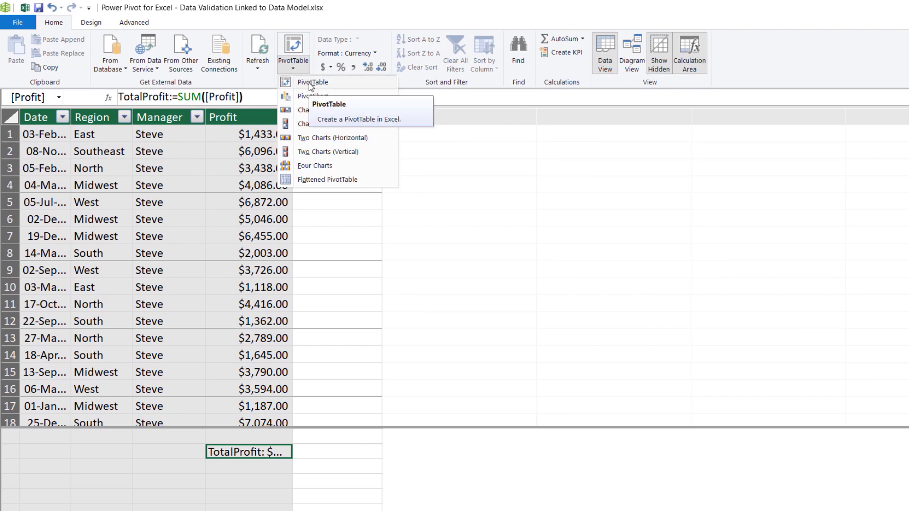
click(311, 84)
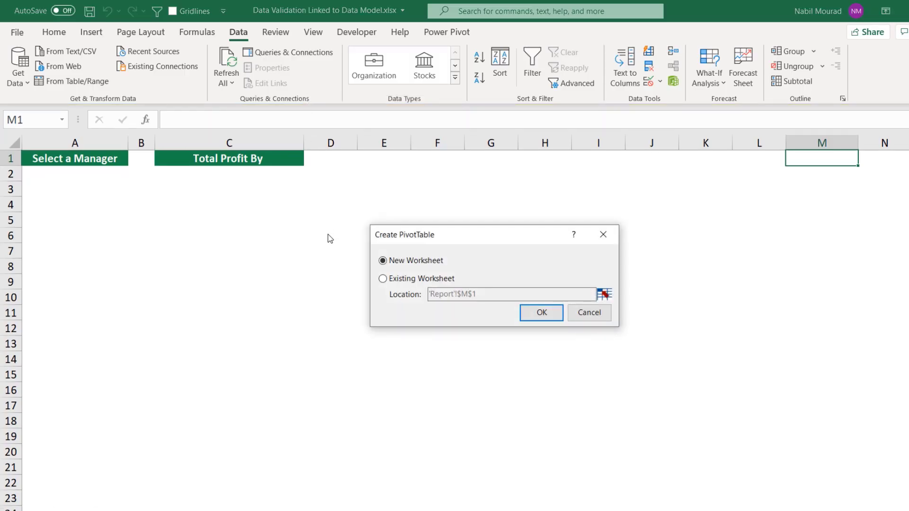
click(383, 278)
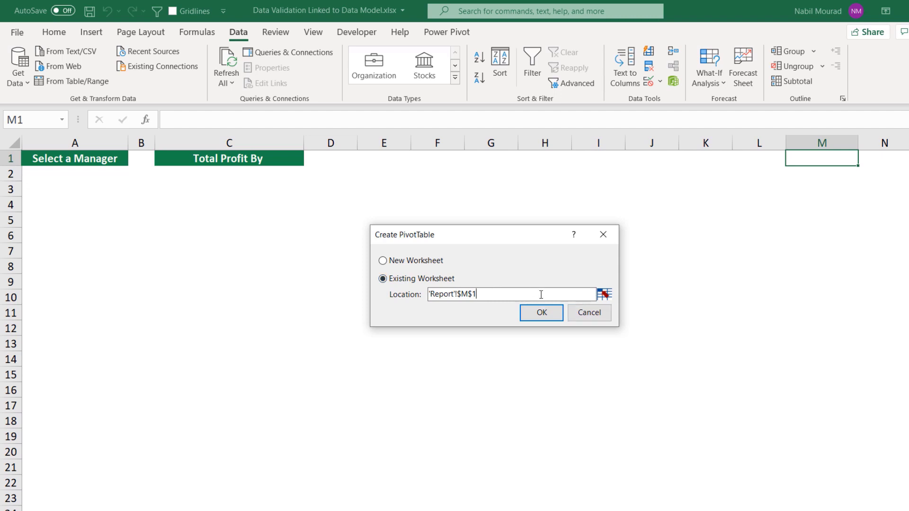
click(604, 294)
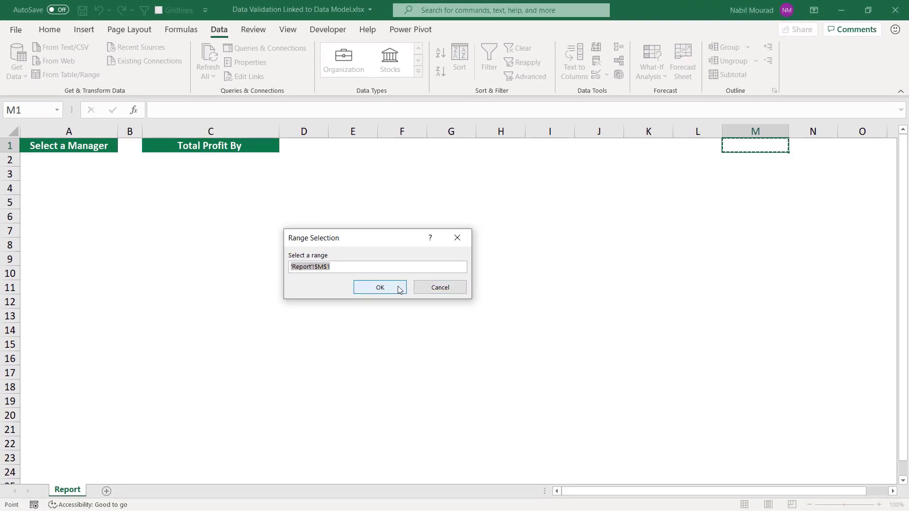
click(399, 286)
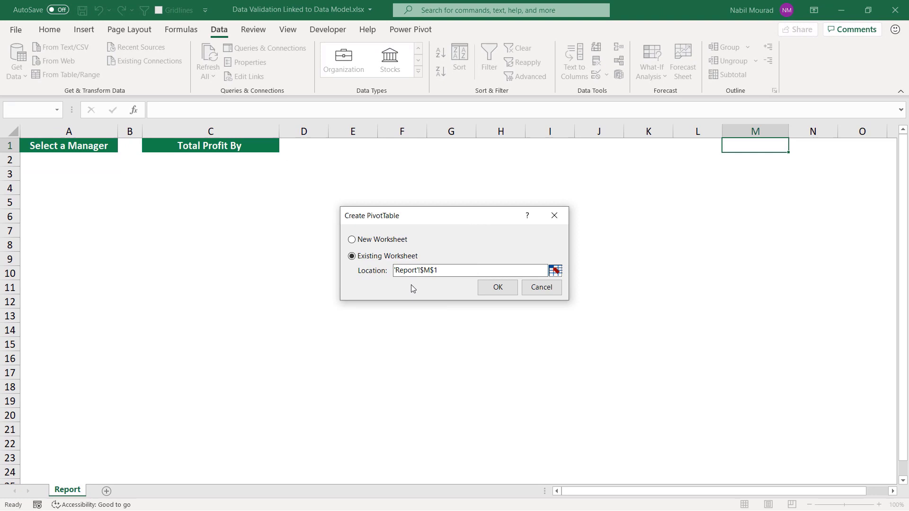
click(496, 288)
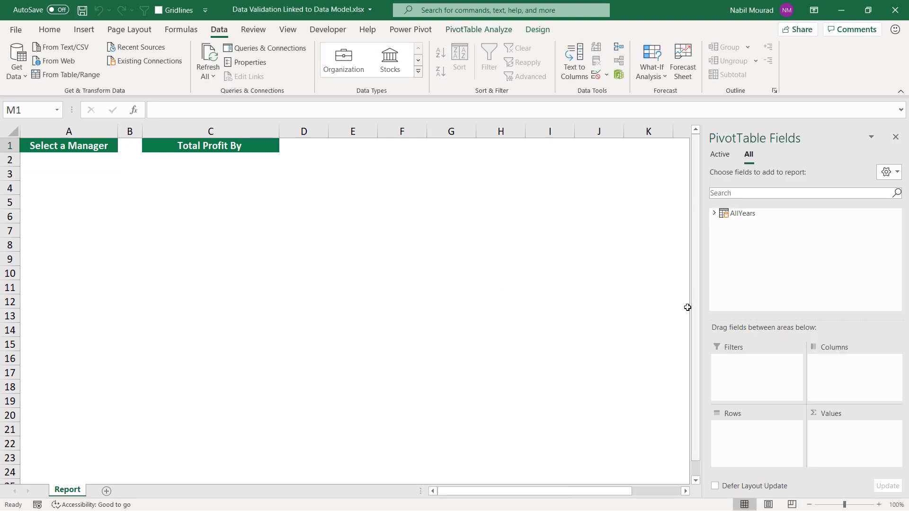
- Add the Manager field from AllYears to the PivotTable rows and close the field list
drag(583, 490, 630, 495)
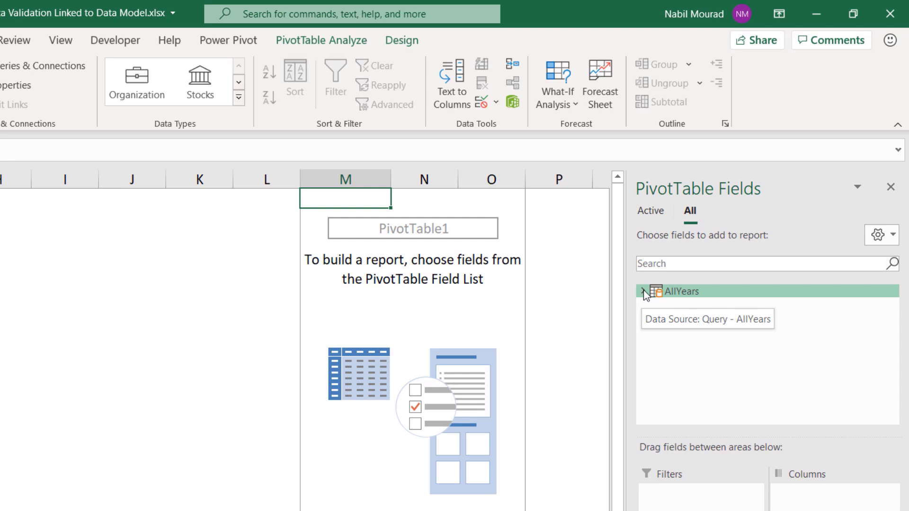
click(643, 290)
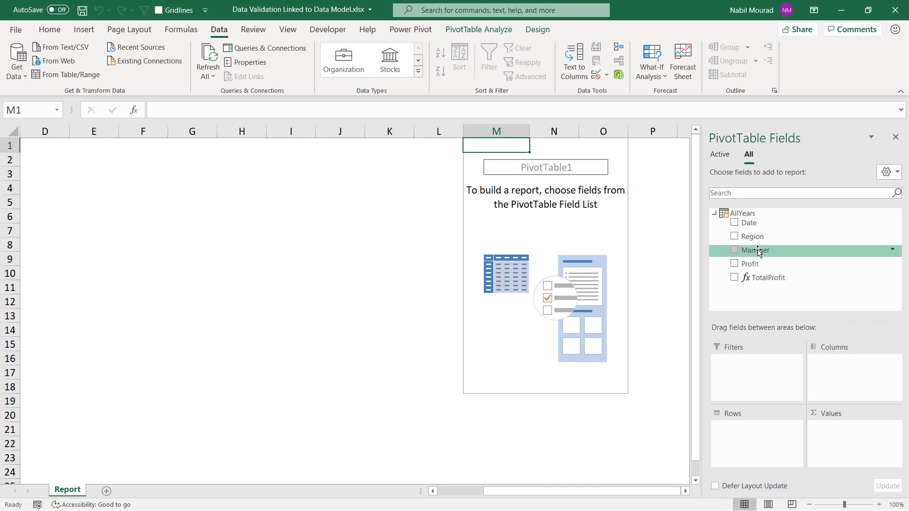
drag(758, 251, 747, 438)
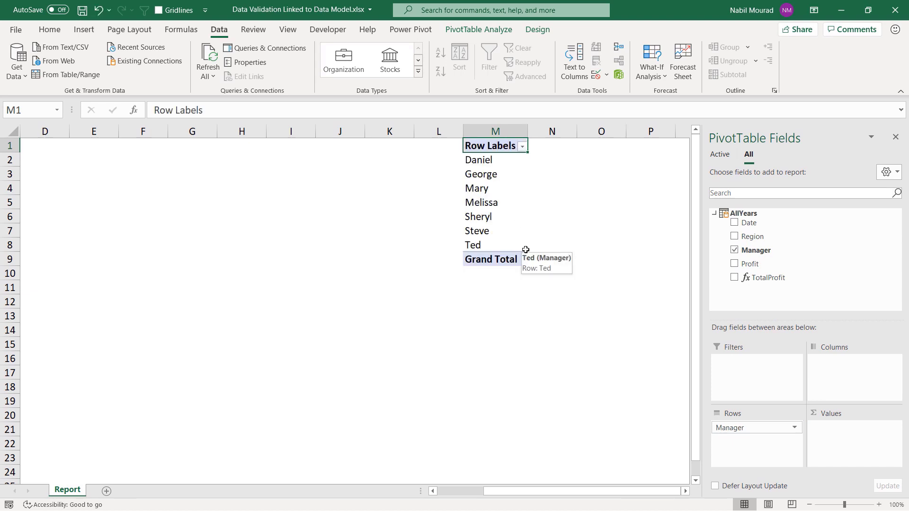
click(896, 138)
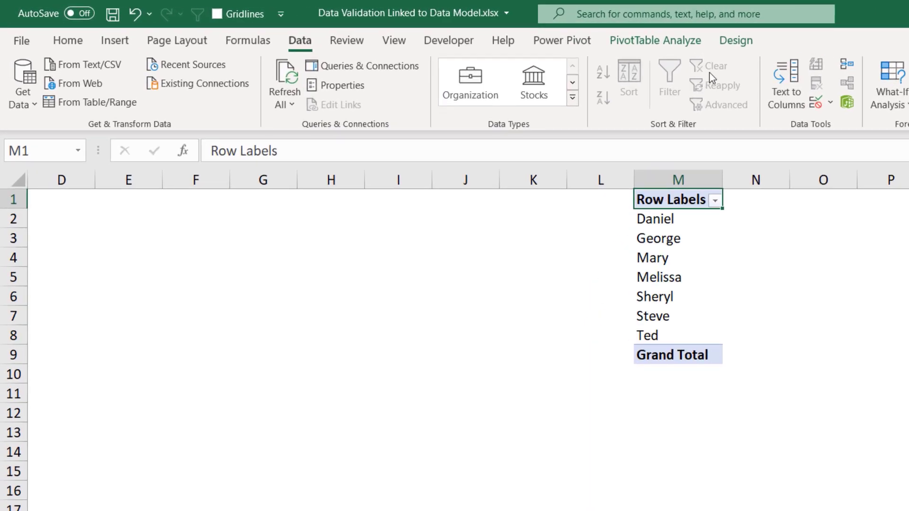
- Turn off the PivotTable's grand totals for rows and columns and show its layout in Tabular Form
click(736, 43)
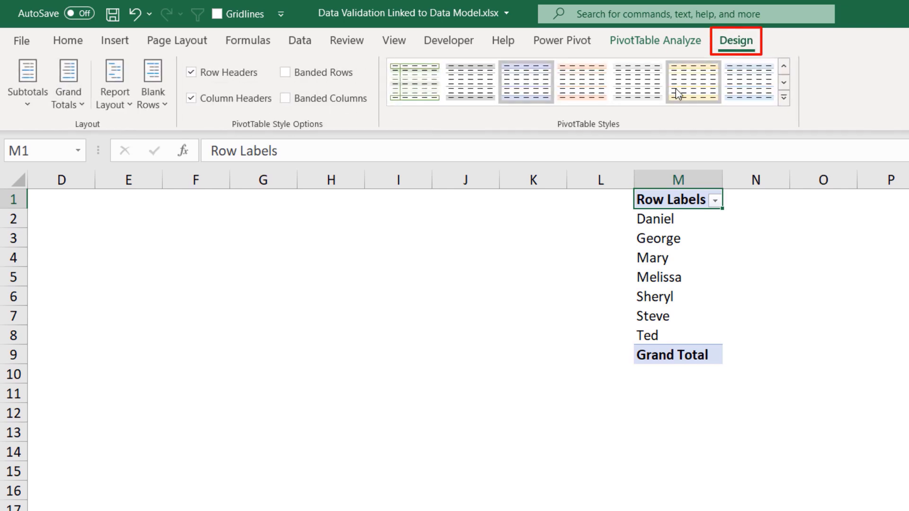
click(82, 106)
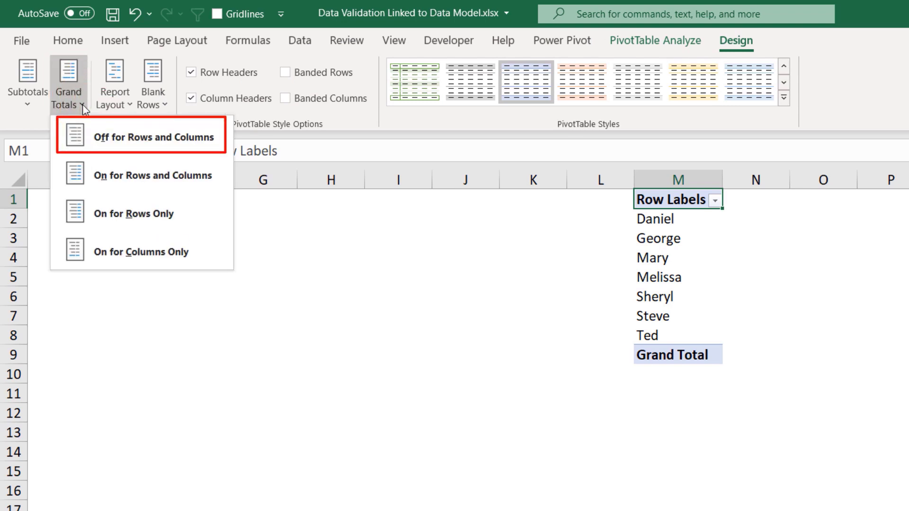
click(116, 140)
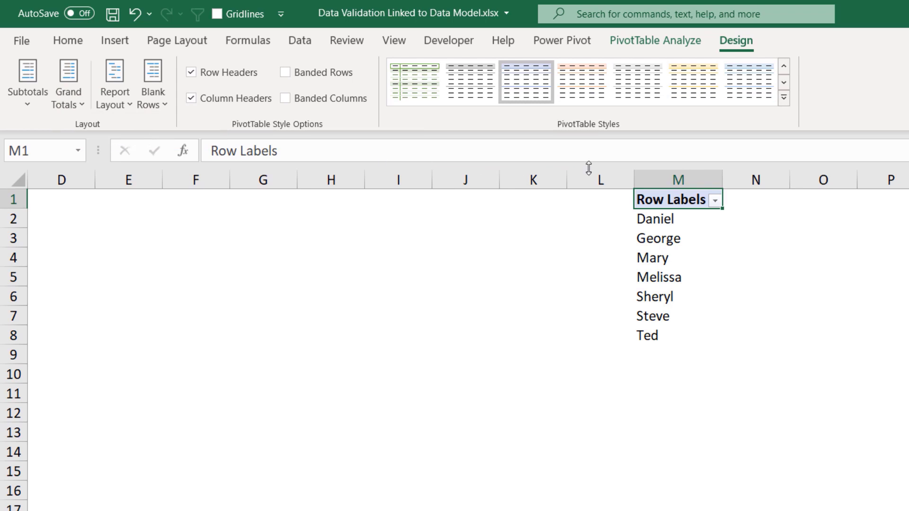
click(129, 107)
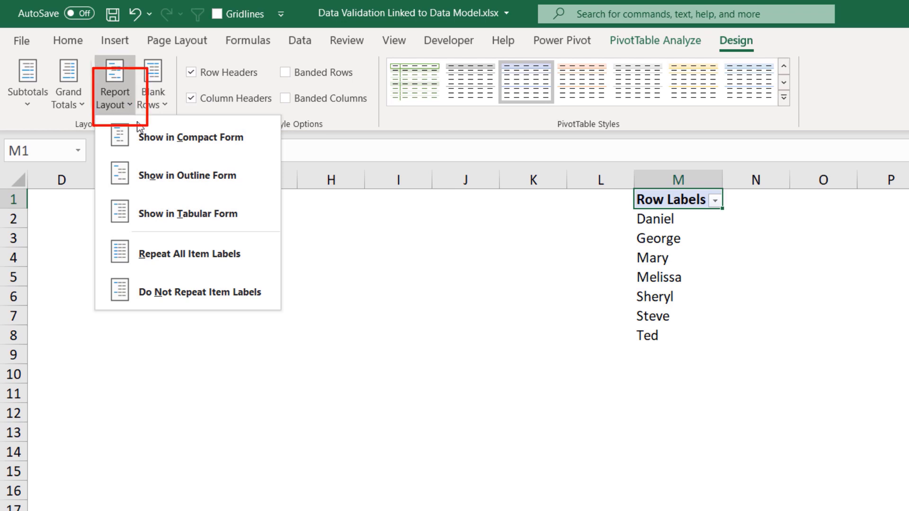
click(185, 216)
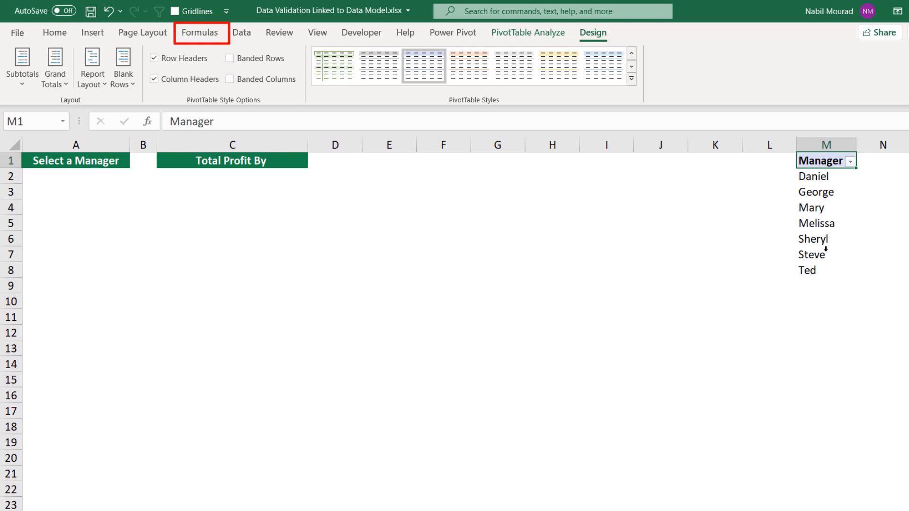
- Define a workbook-scoped name Manager that refers to =OFFSET(Report!$M$1,1,0,COUNTA(Report!$M:$M)-1,1)
click(199, 37)
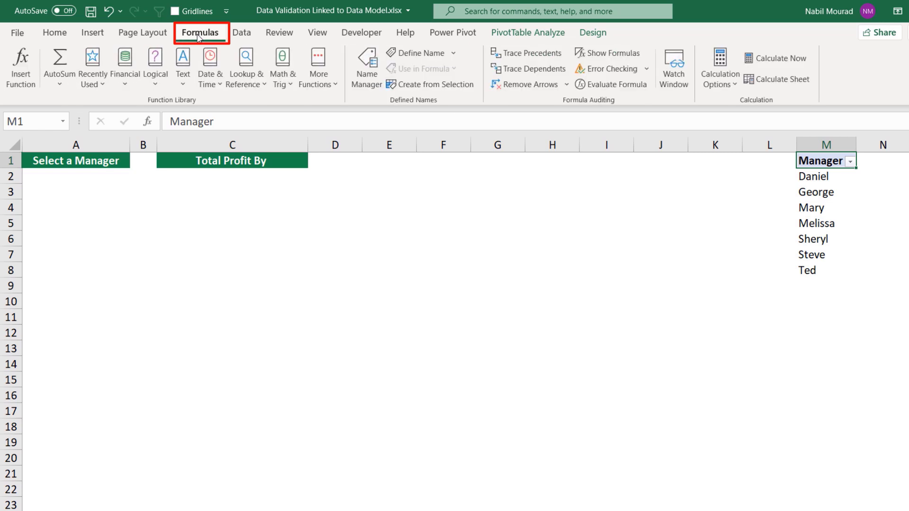
click(416, 54)
drag(417, 226, 497, 215)
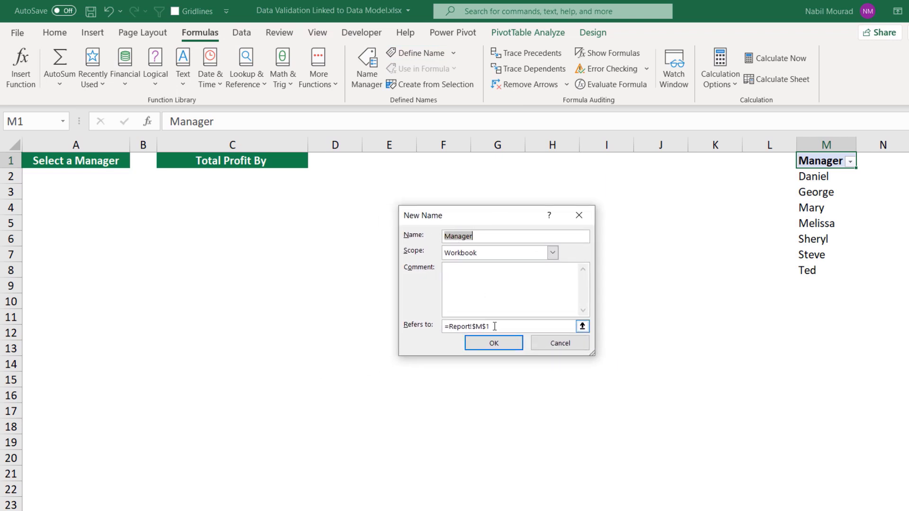
drag(495, 326, 443, 326)
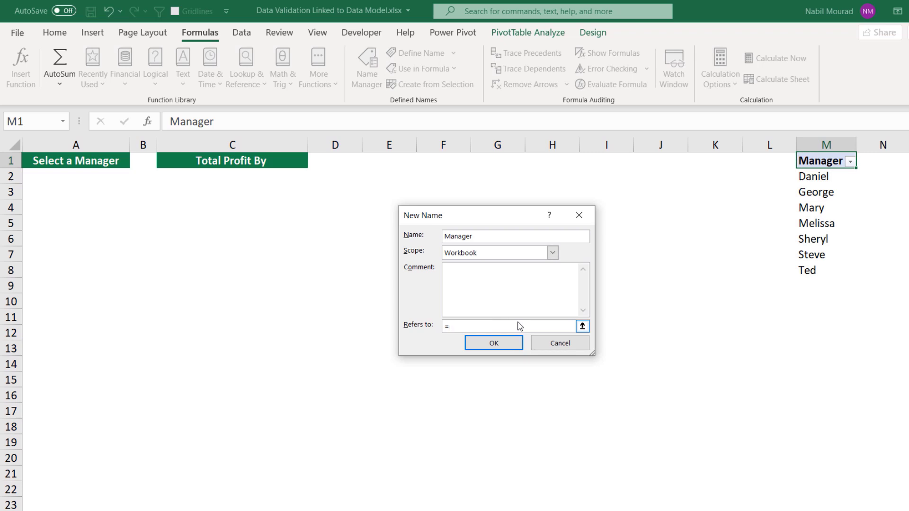
text(Offset()
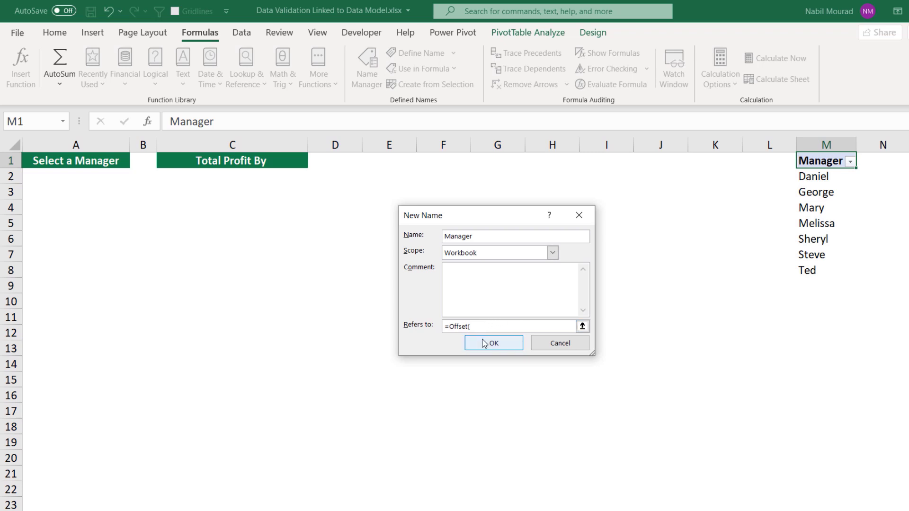
click(813, 163)
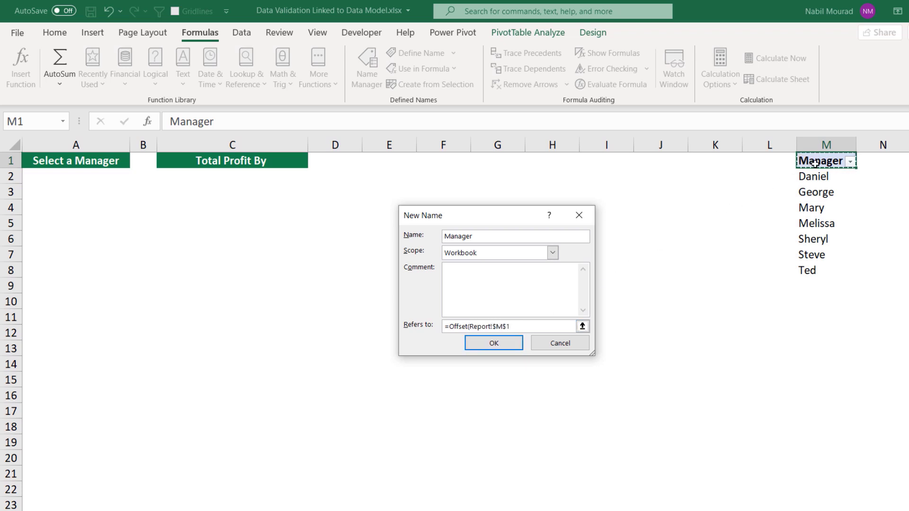
text(,)
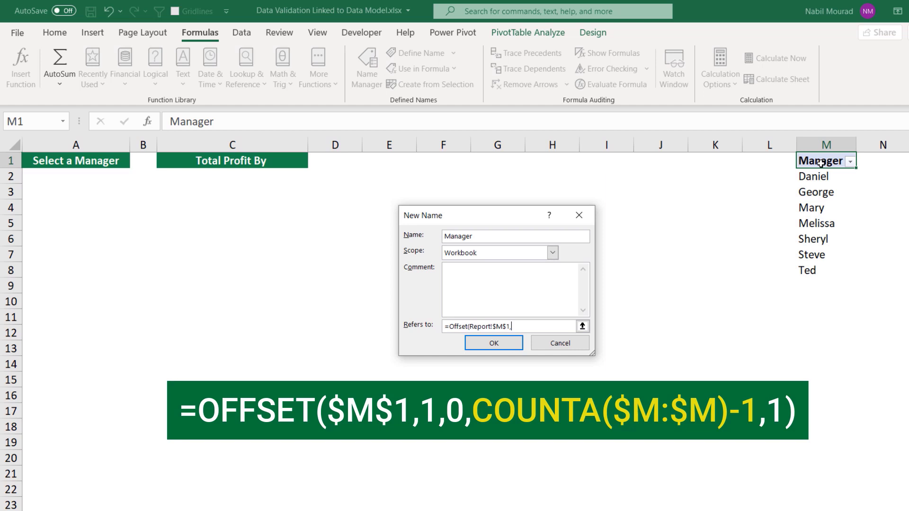
text(1,0,)
text(Counta()
click(827, 142)
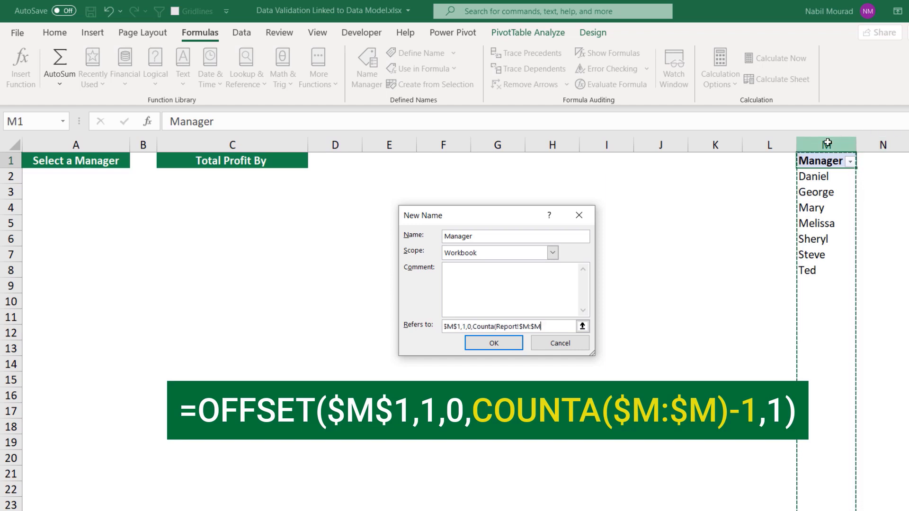
text())
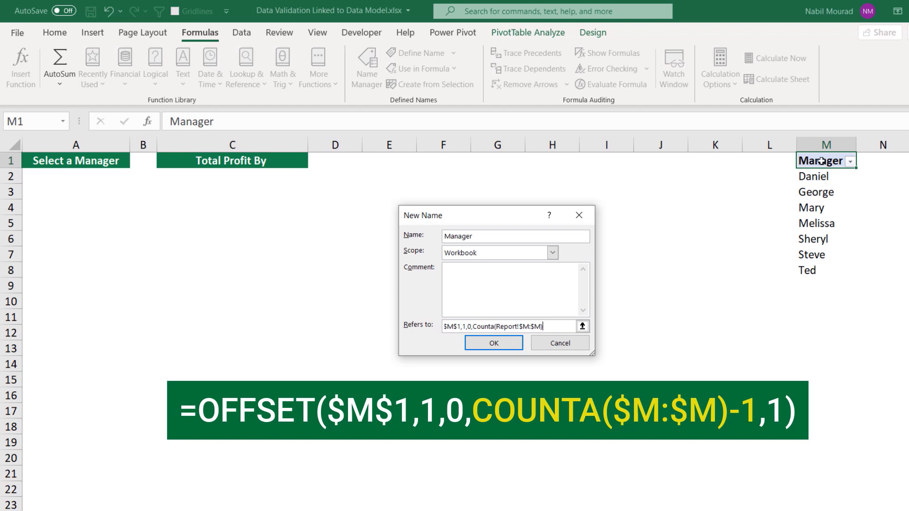
text(-1)
text(1))
click(494, 343)
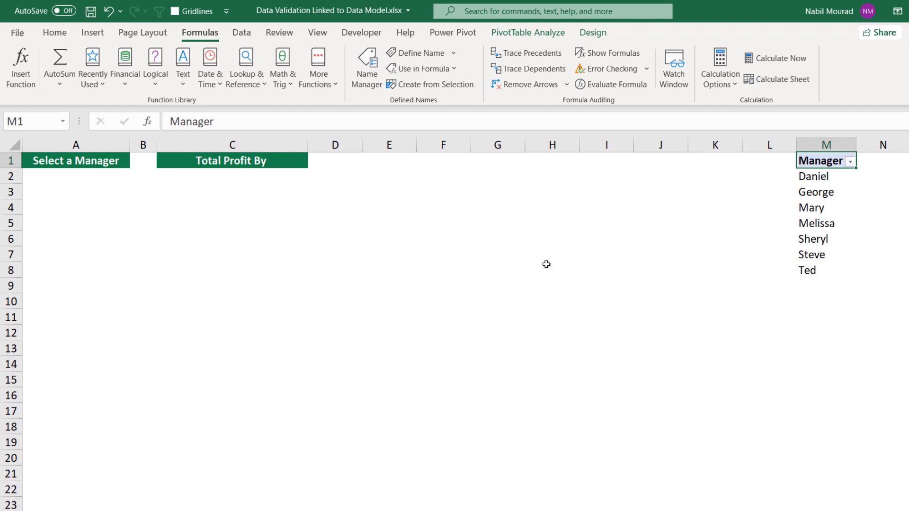
- Check in the Name Manager which cells the Manager name's formula covers, and close it
click(370, 83)
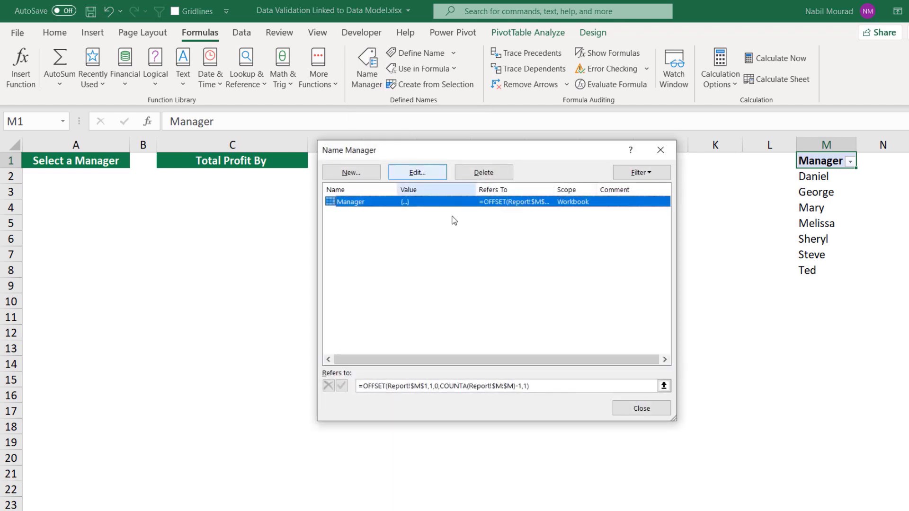
click(542, 388)
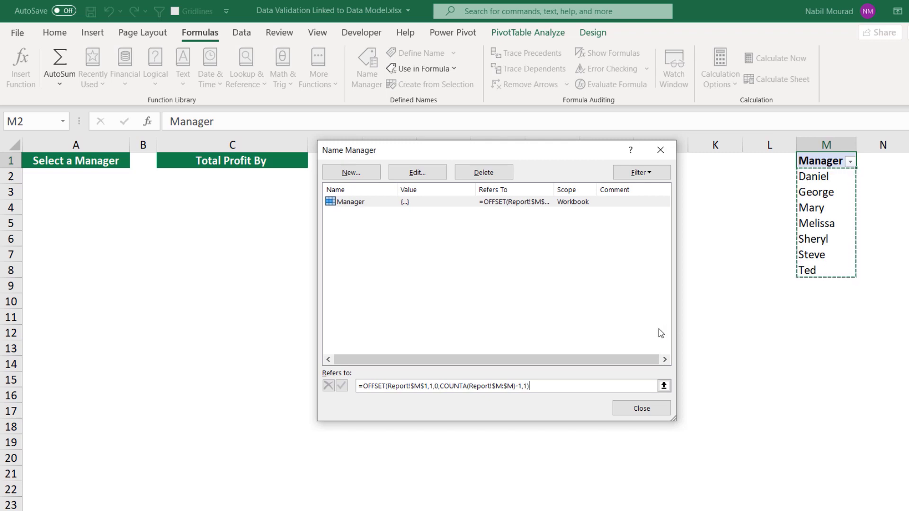
click(641, 408)
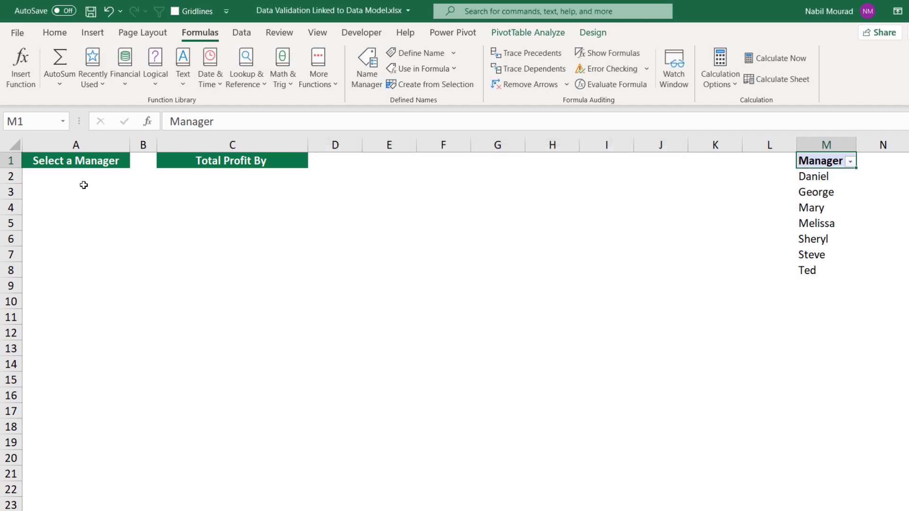
- Add List data validation to cell A2 with =Manager as the source, and choose the fourth manager from its drop-down
click(59, 178)
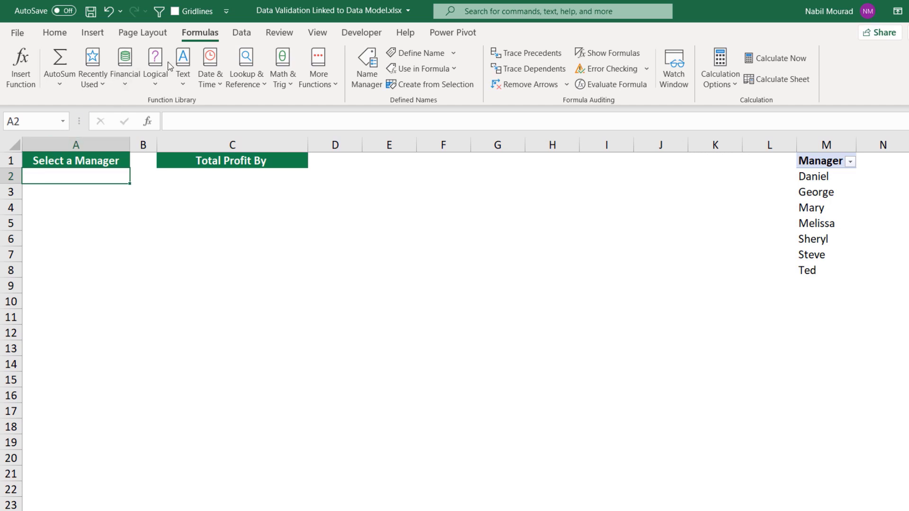
click(244, 34)
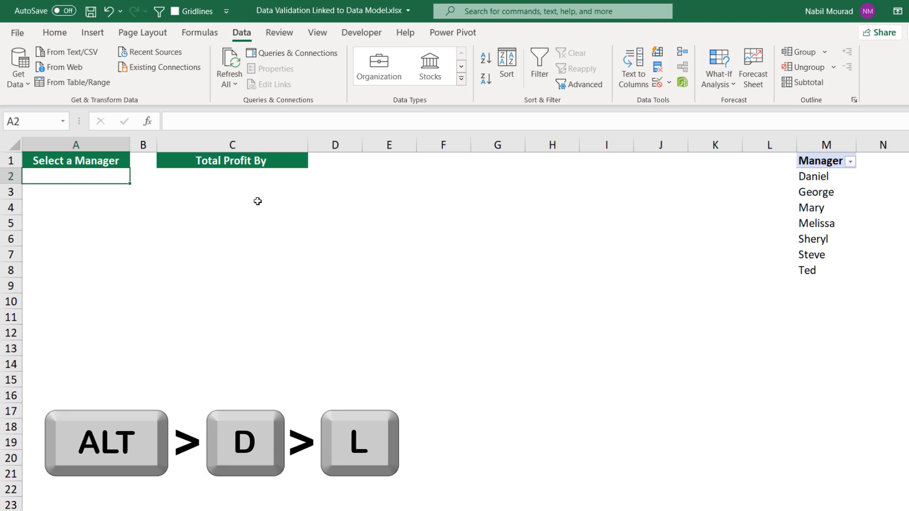
key(alt)
key(d)
key(l)
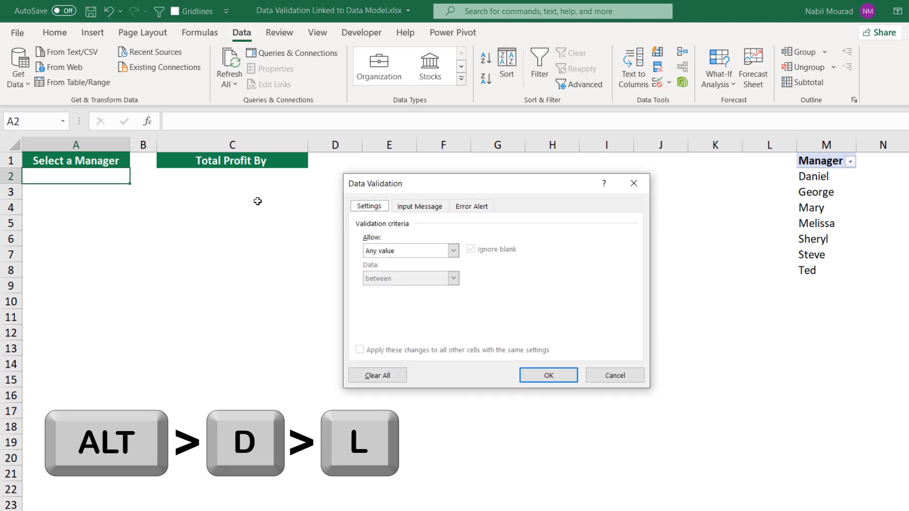
key(l)
key(Tab)
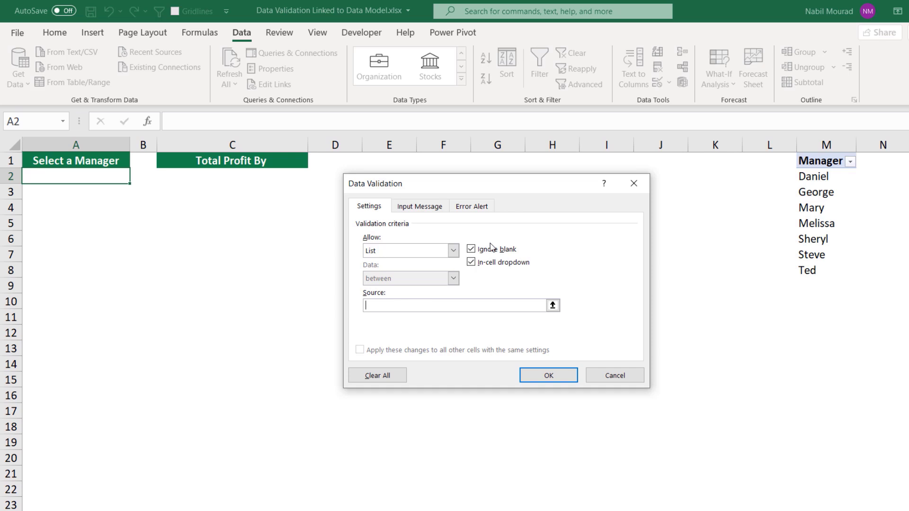
key(F3)
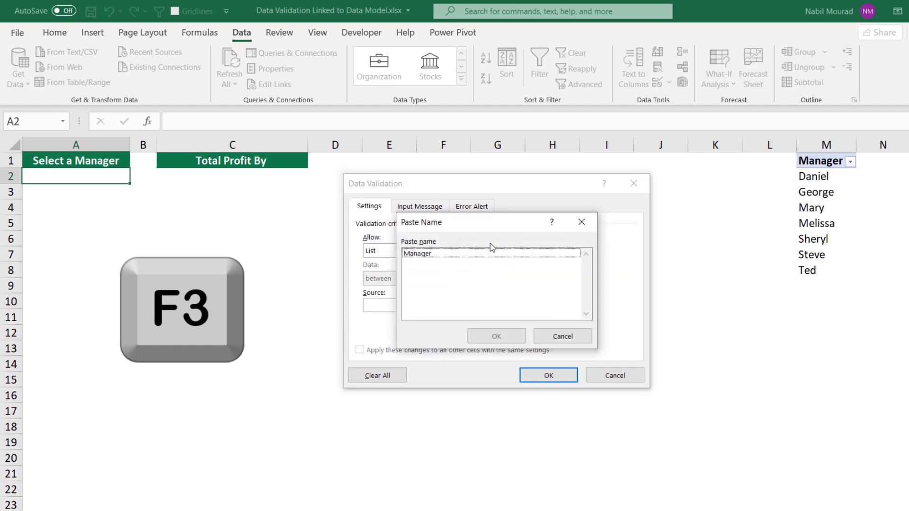
click(424, 254)
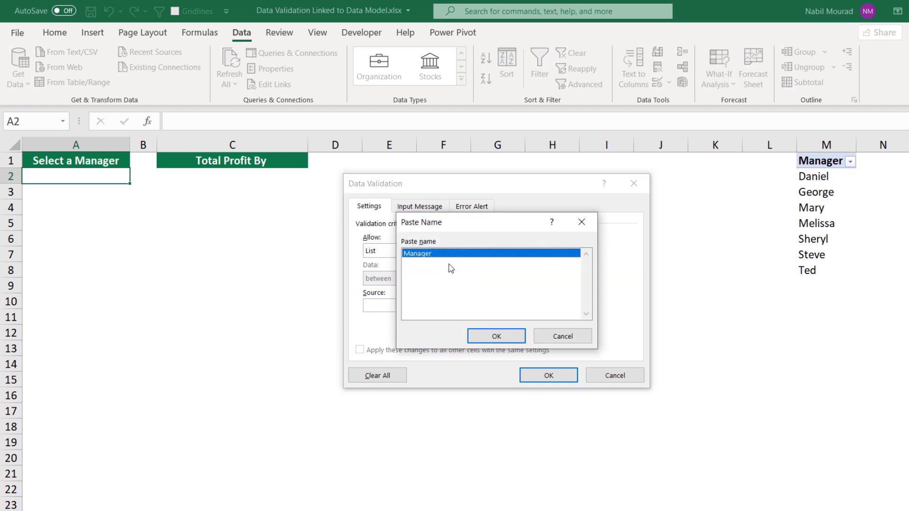
click(496, 335)
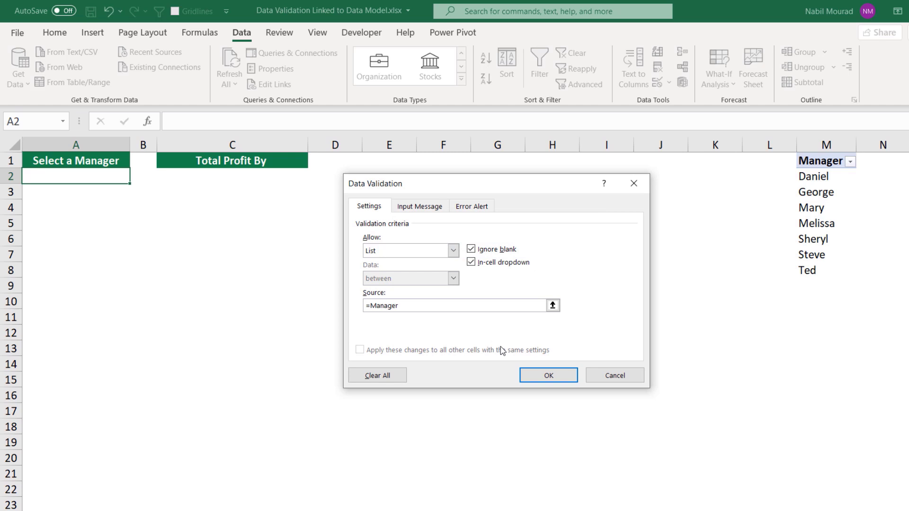
click(547, 375)
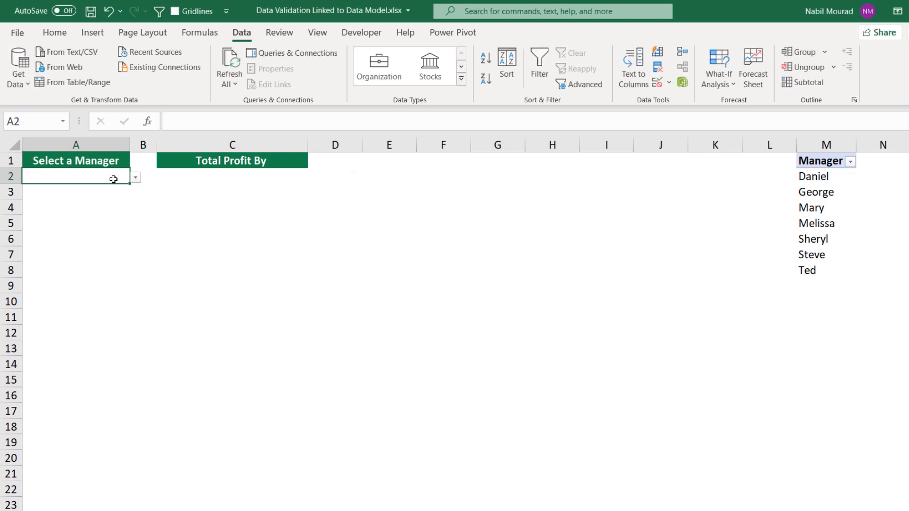
click(135, 177)
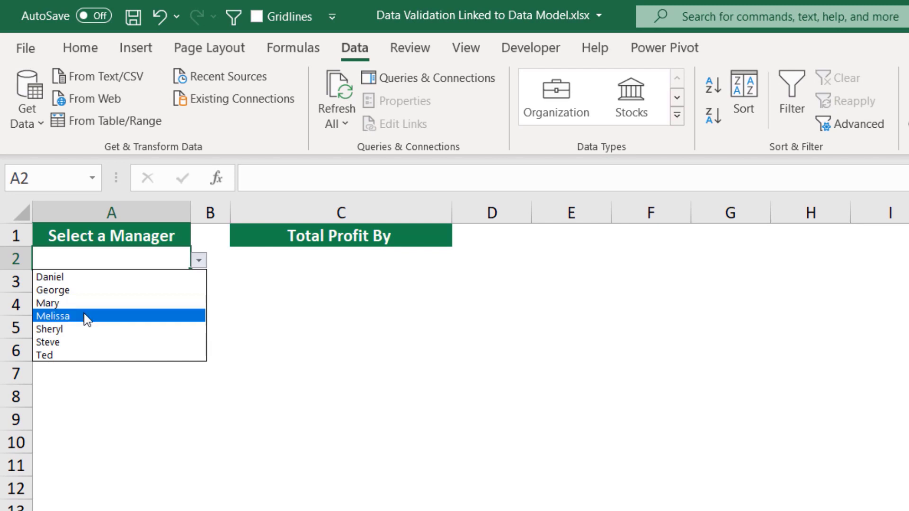
click(86, 316)
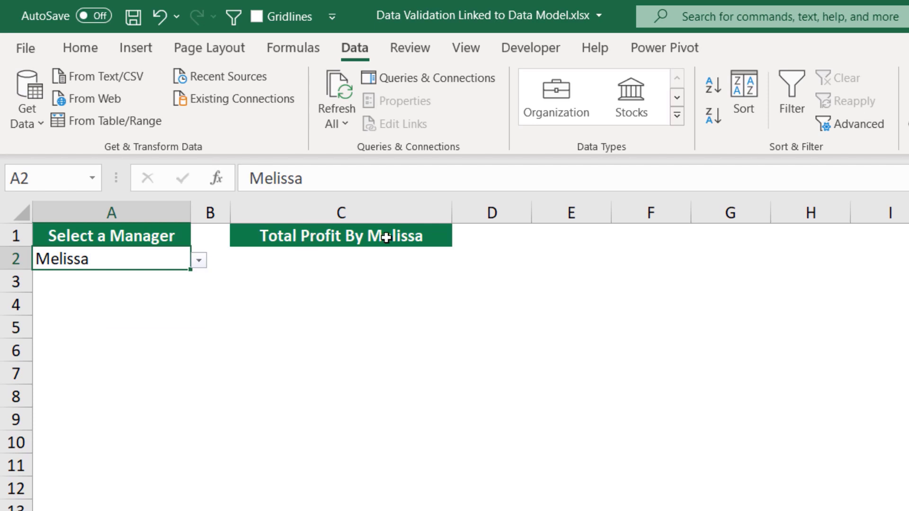
- Begin a CUBEVALUE formula in cell C2 with "ThisWorkbookDataModel" as the connection
click(316, 259)
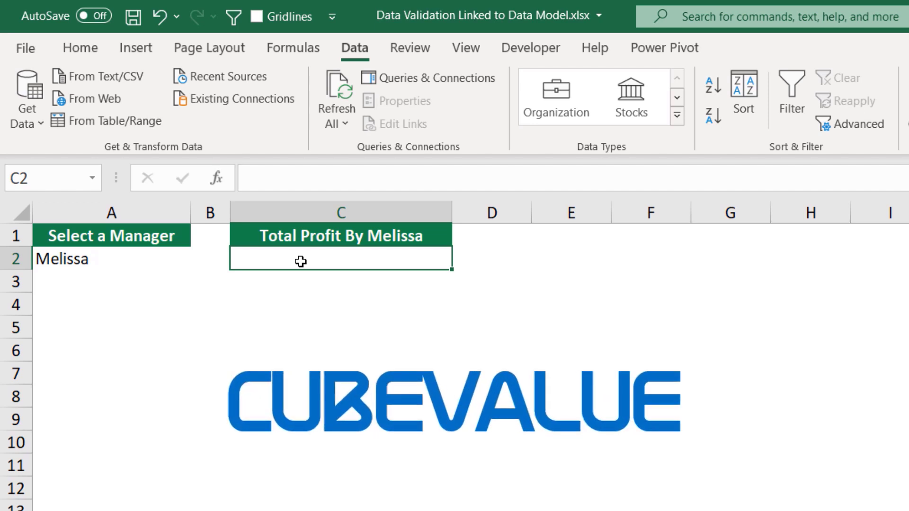
text(=)
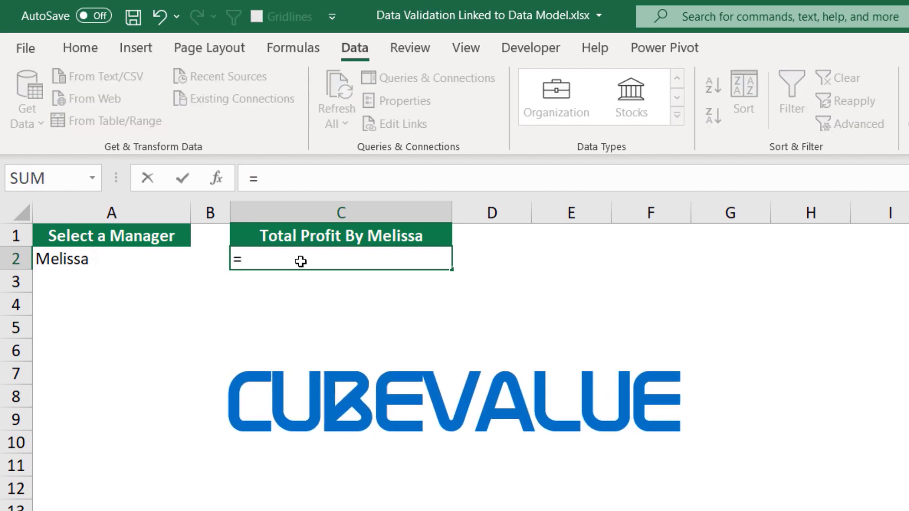
text(cubevalu)
key(Tab)
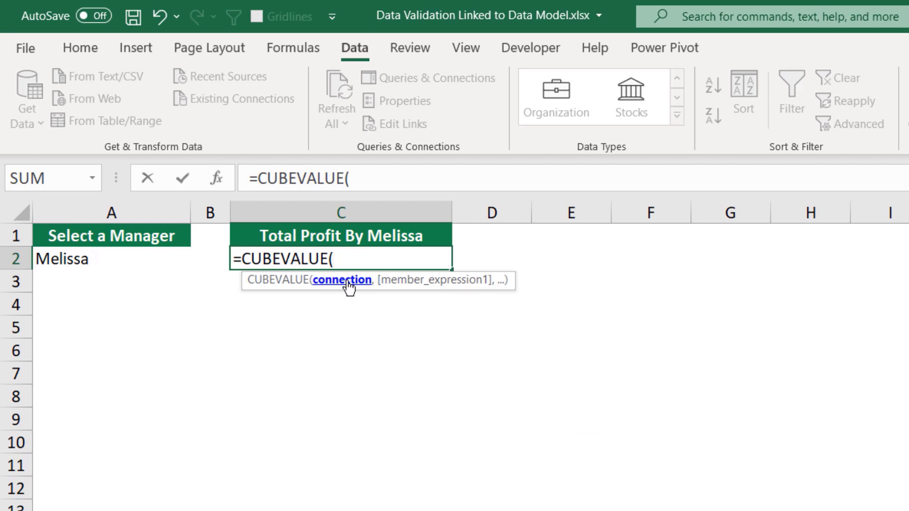
text(")
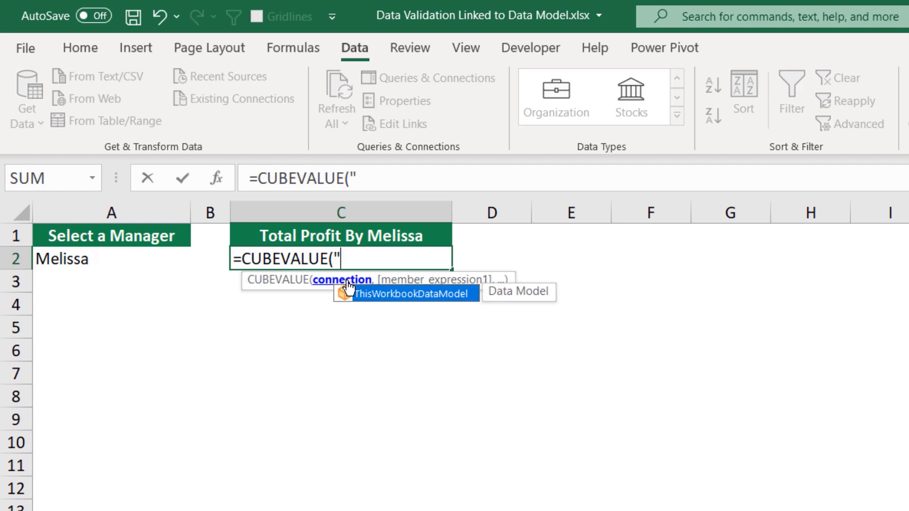
key(Tab)
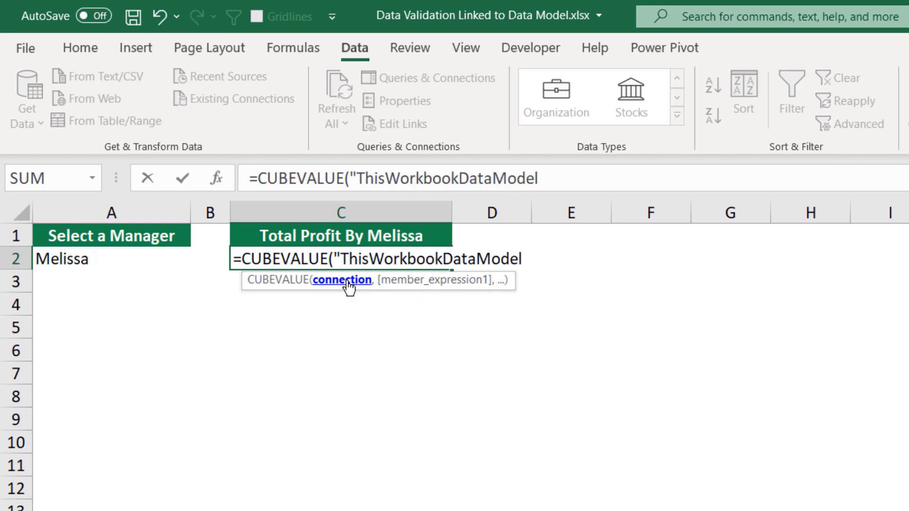
text(",)
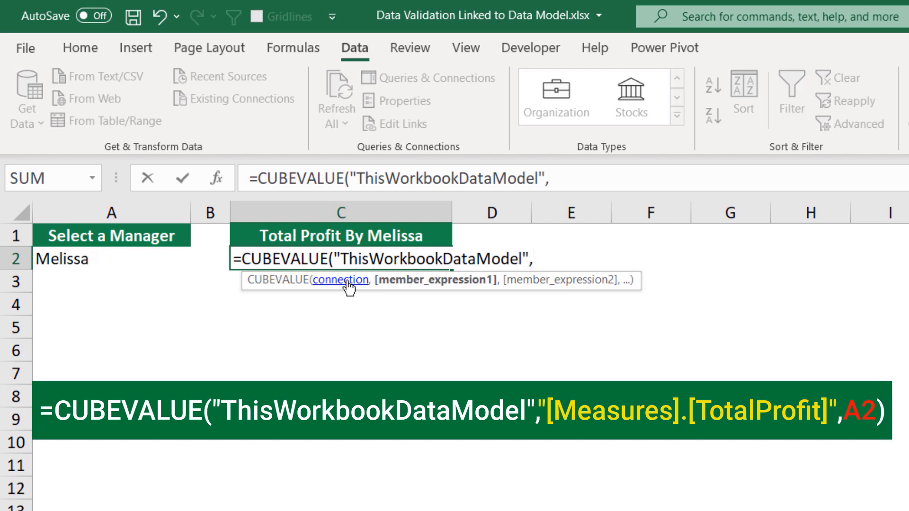
- Add "[Measures].[TotalProfit]" as the first member expression of the CUBEVALUE formula in C2
text(")
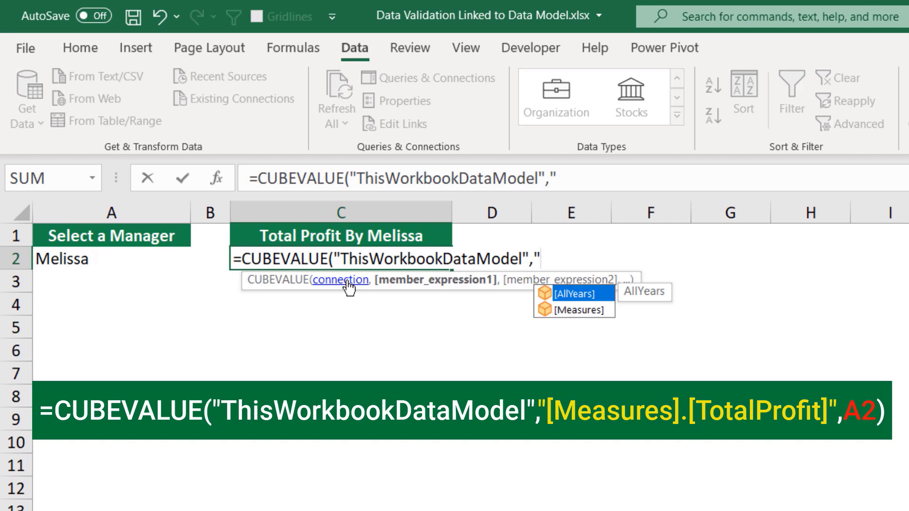
text([)
click(578, 310)
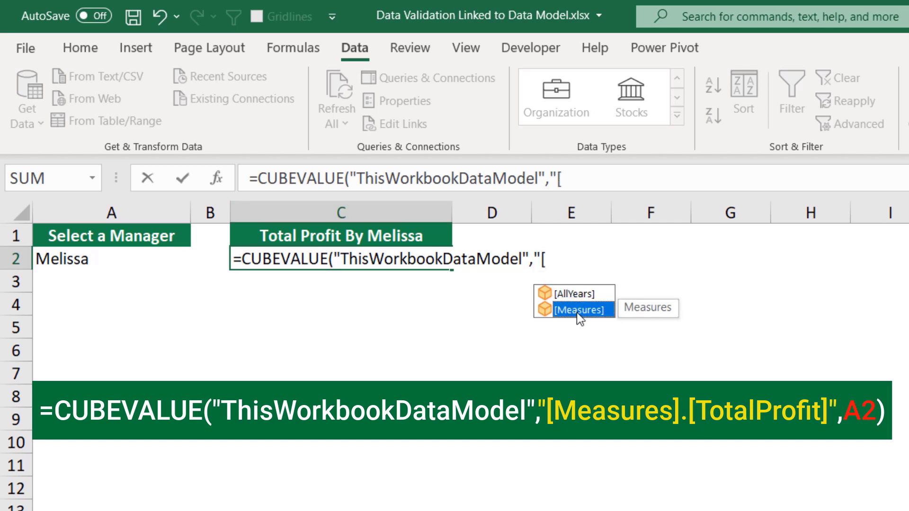
double_click(578, 310)
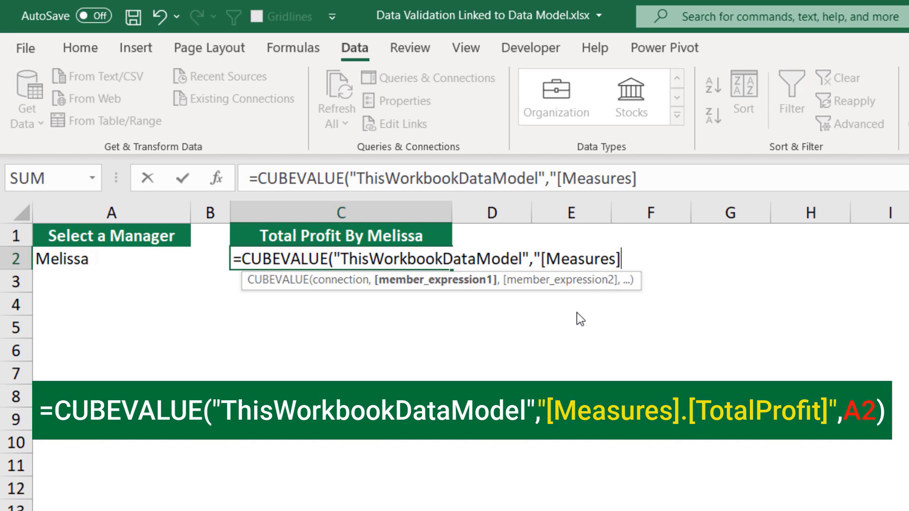
text(.)
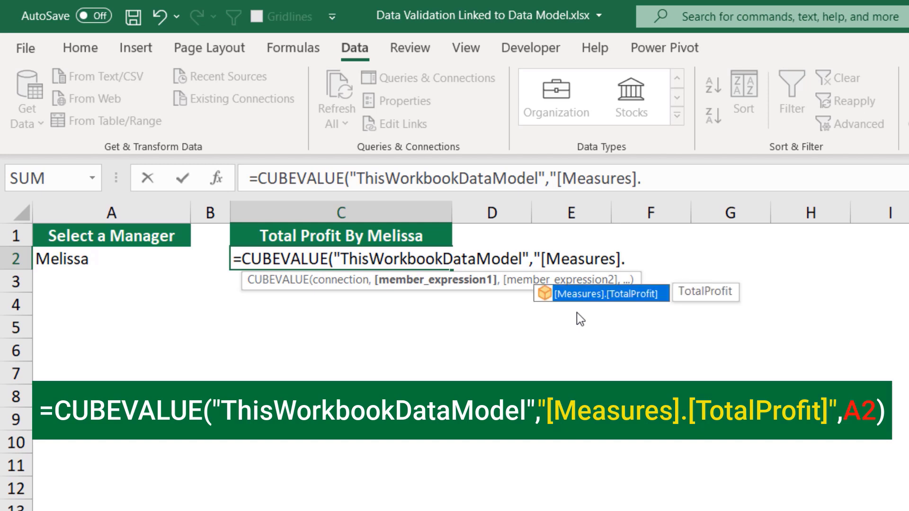
double_click(606, 298)
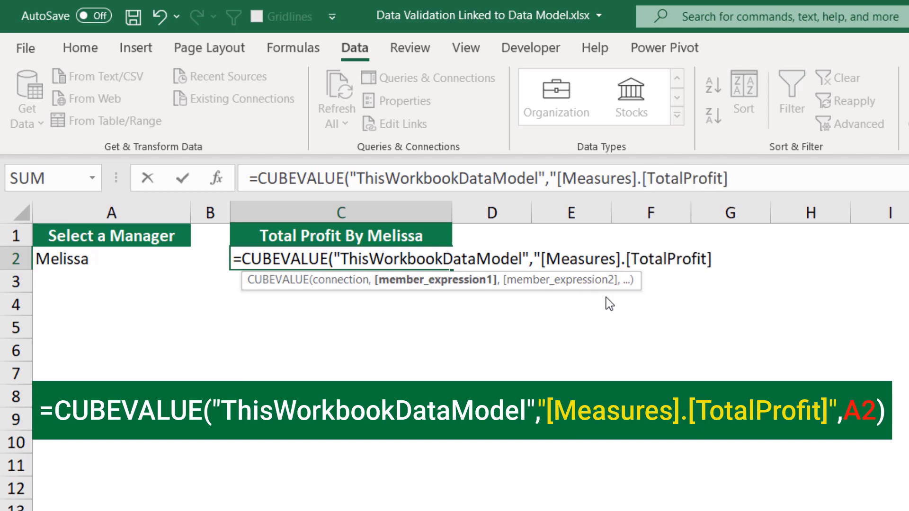
text(")
- Complete the CUBEVALUE formula in C2 with cell A2 as the second member expression and enter it
text(,)
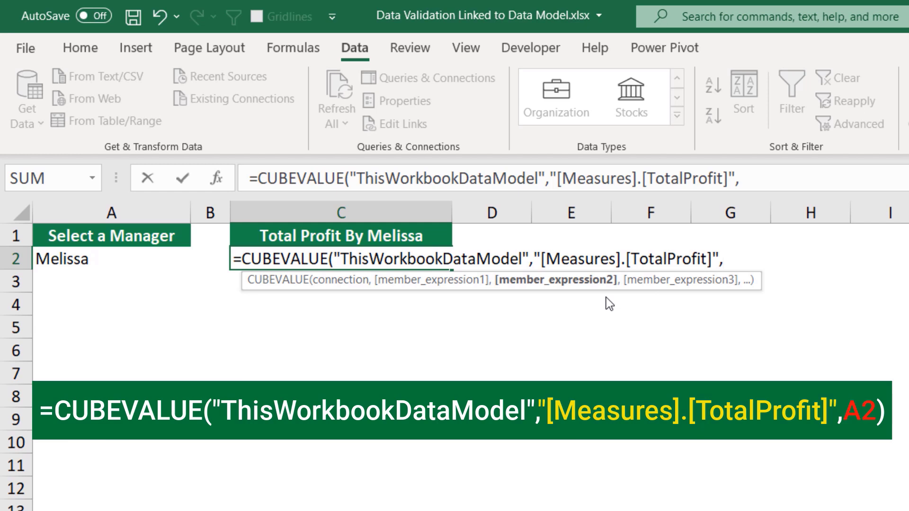
click(74, 258)
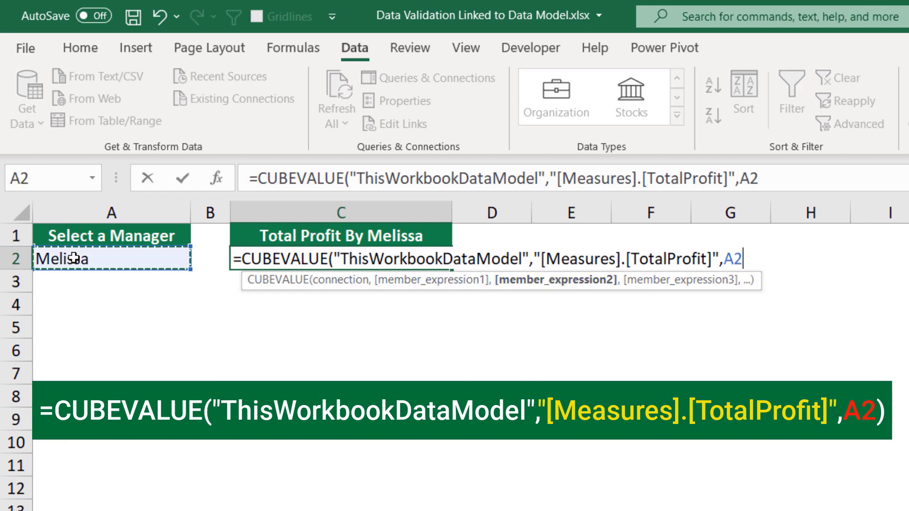
text())
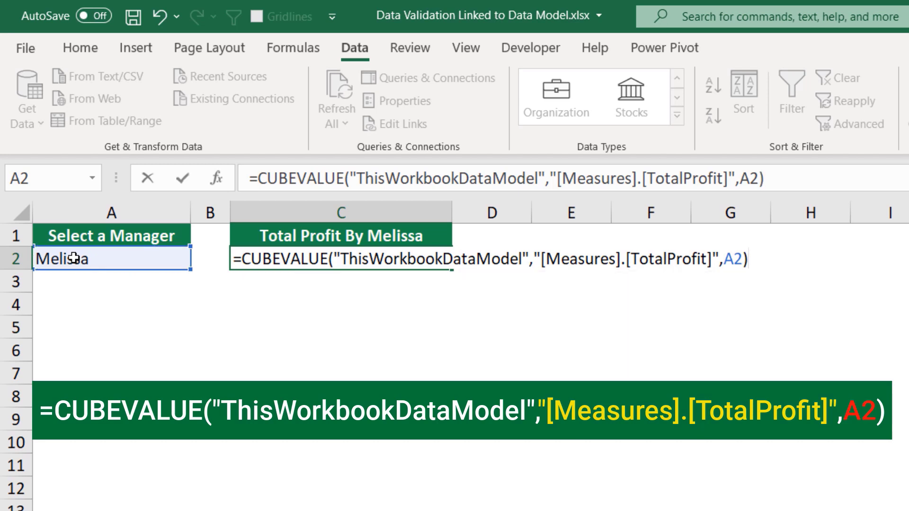
key(Return)
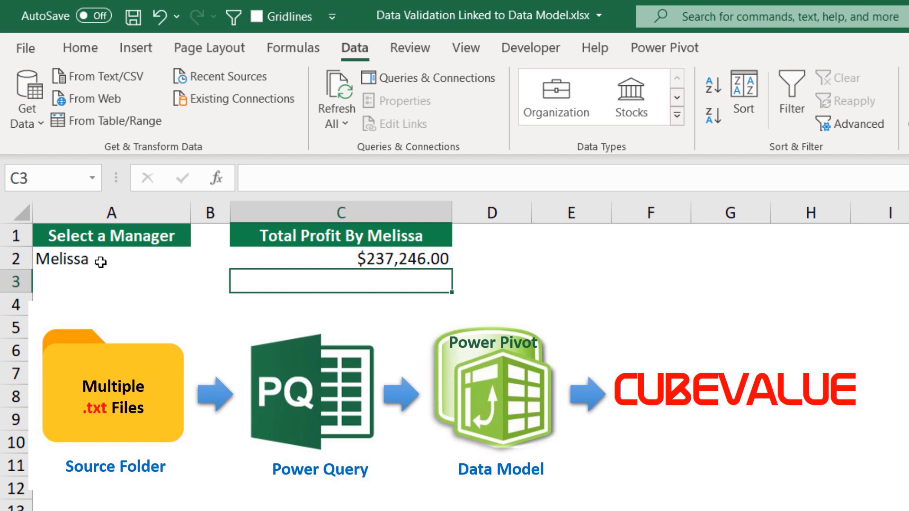
- Test the report by choosing the third and then the second manager from the drop-down list in A2
click(99, 261)
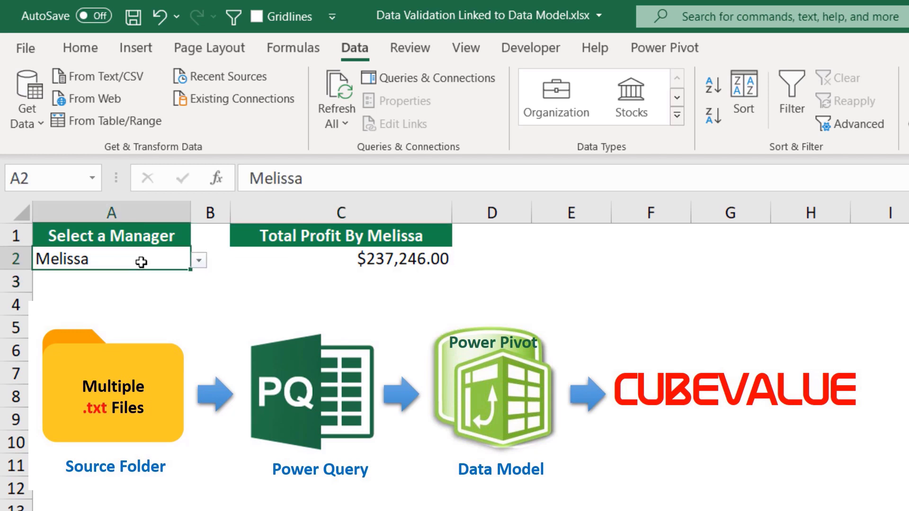
click(202, 264)
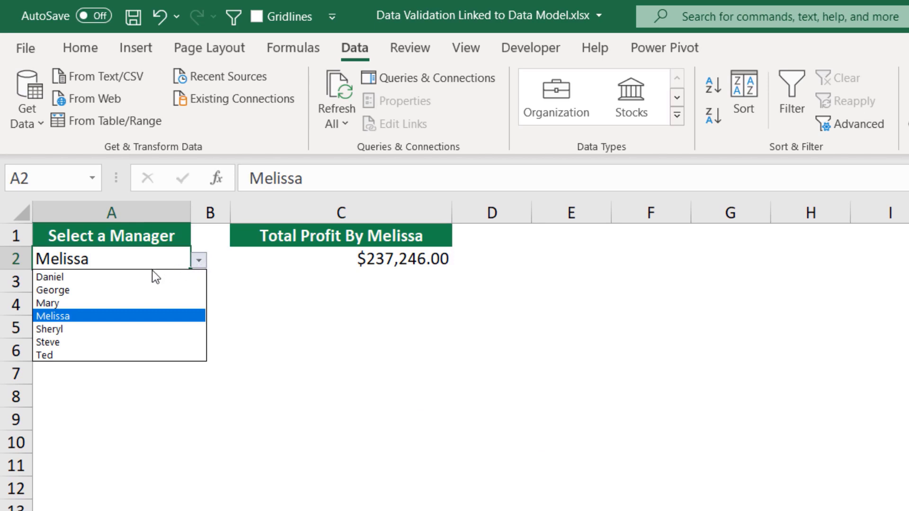
click(59, 305)
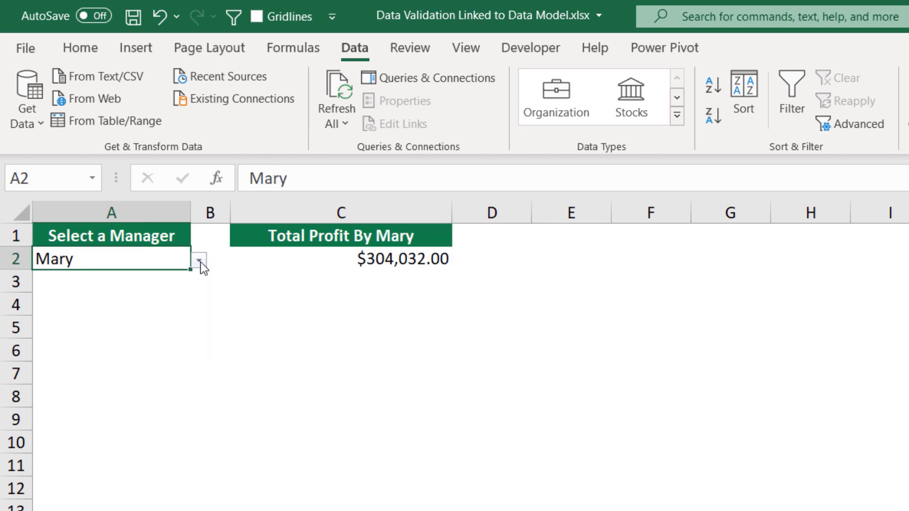
click(201, 263)
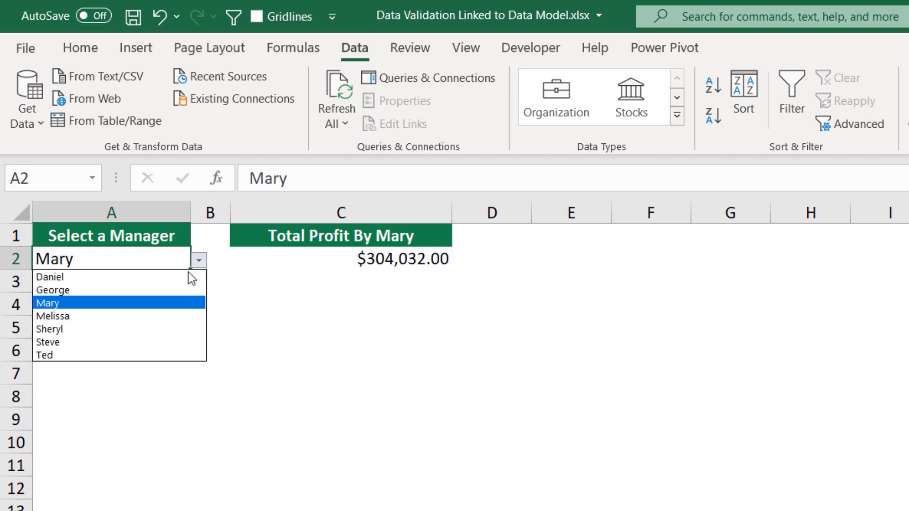
click(67, 292)
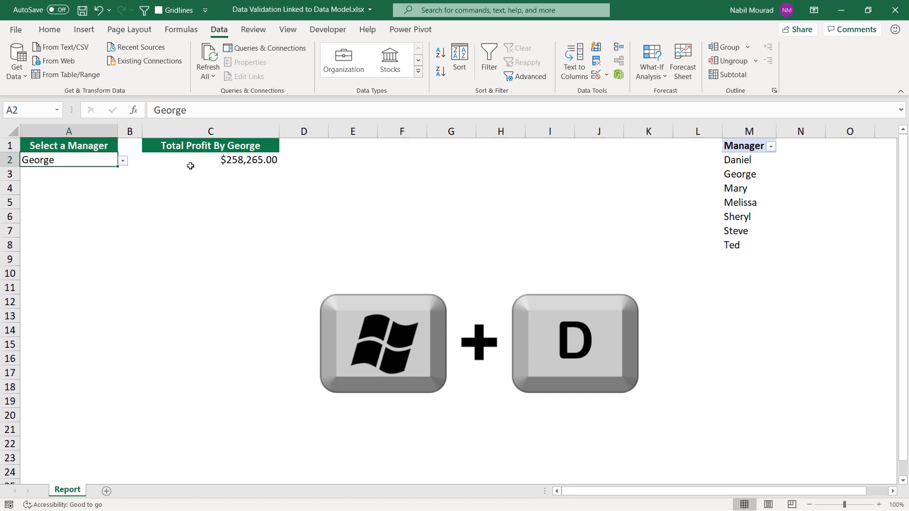
- Open the desktop folder Data Model - Data Validation in File Explorer, look into its Two Years folder, and return to the parent folder
key(super+d)
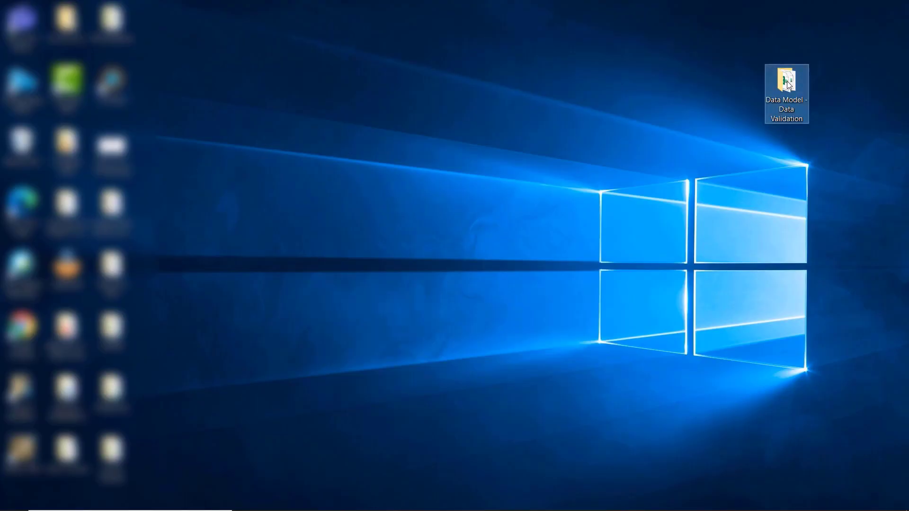
double_click(786, 84)
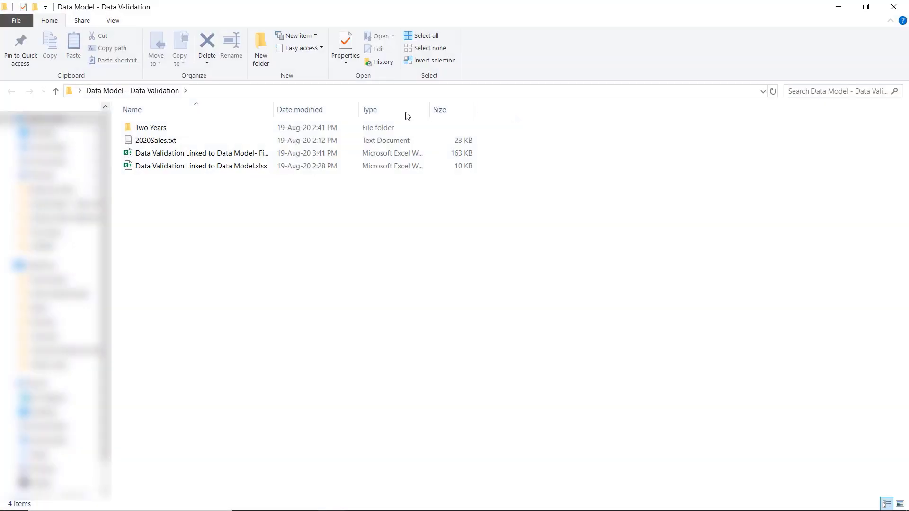
double_click(152, 128)
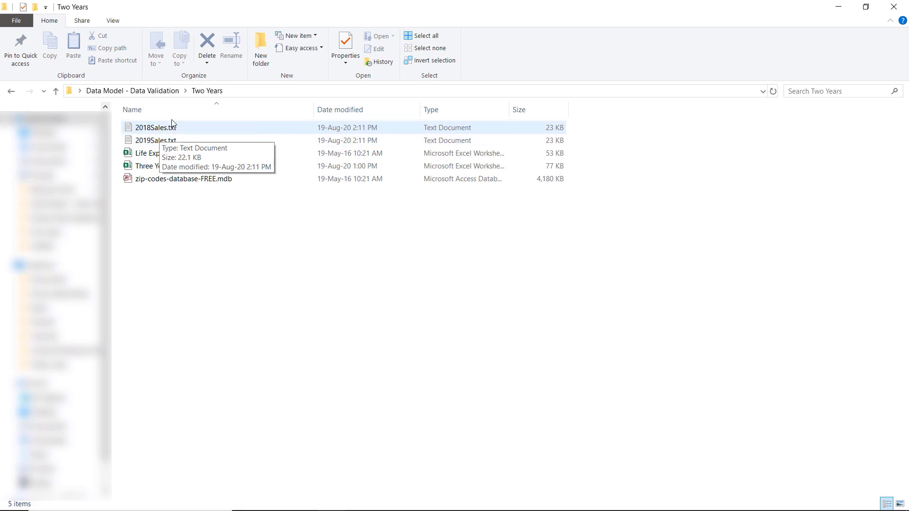
click(159, 91)
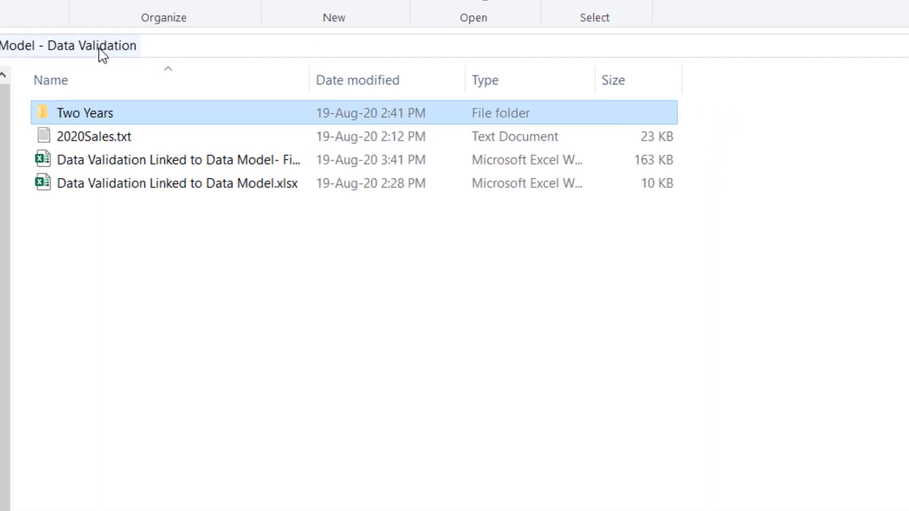
- Paste 2020Sales.txt from the Data Model - Data Validation folder into its Two Years subfolder
click(91, 141)
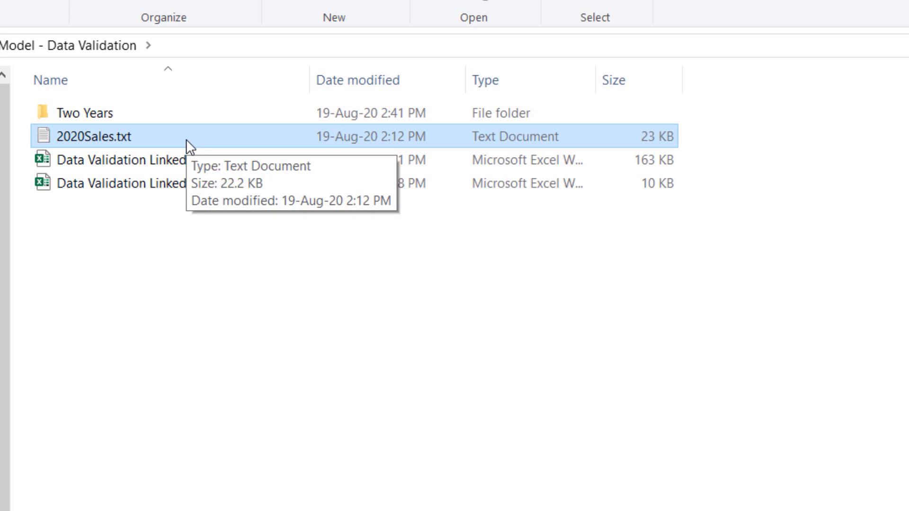
double_click(101, 114)
right_click(113, 243)
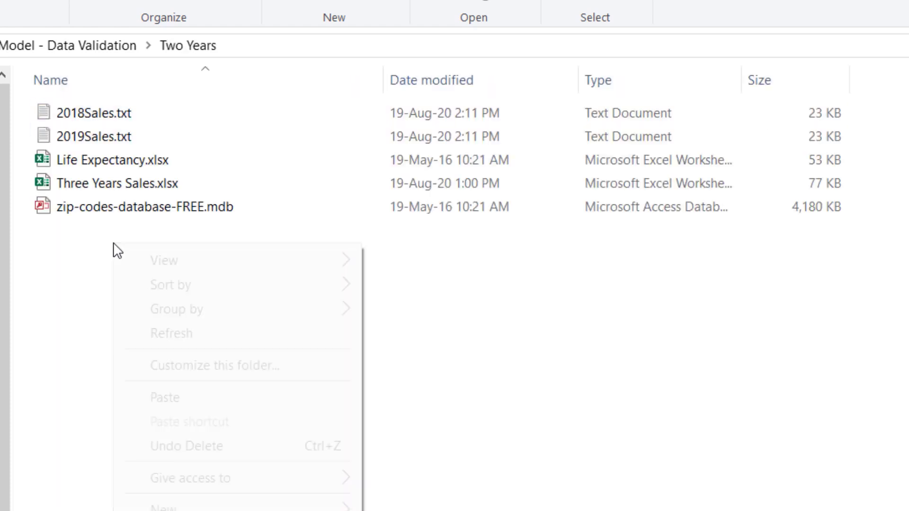
click(165, 397)
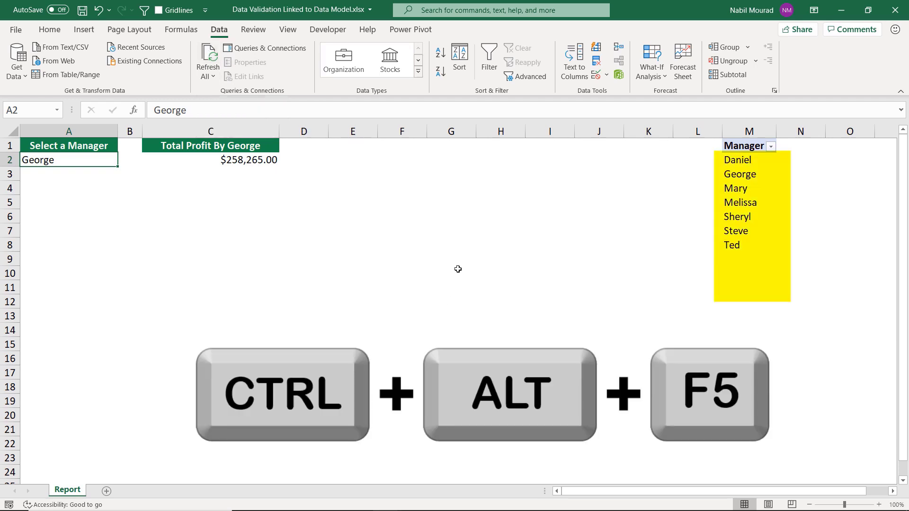
- Back in the Excel workbook, refresh all data and choose the seventh and then the fourth manager from the updated list in A2
key(ctrl+alt+F5)
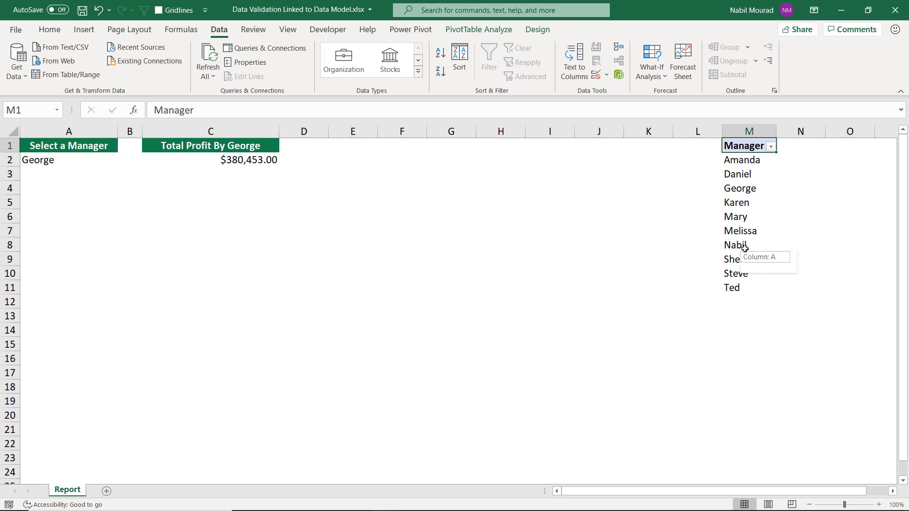
click(109, 161)
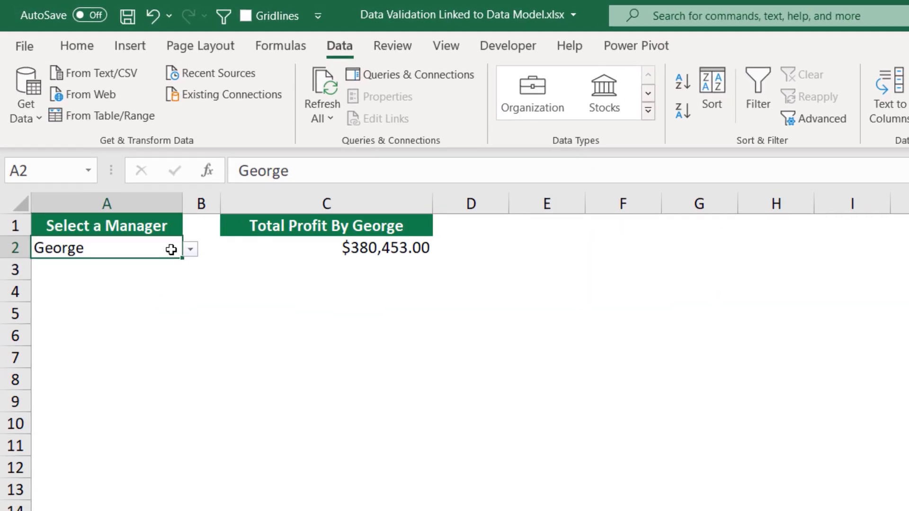
click(190, 250)
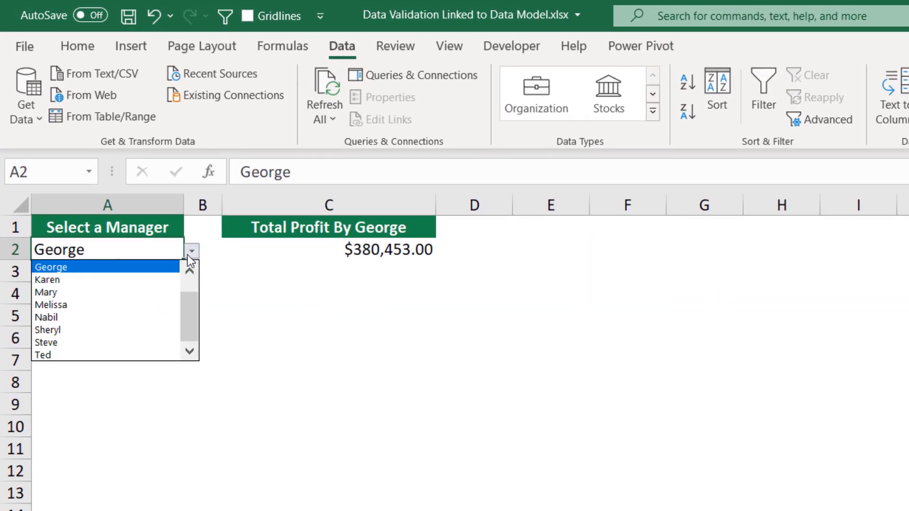
click(79, 319)
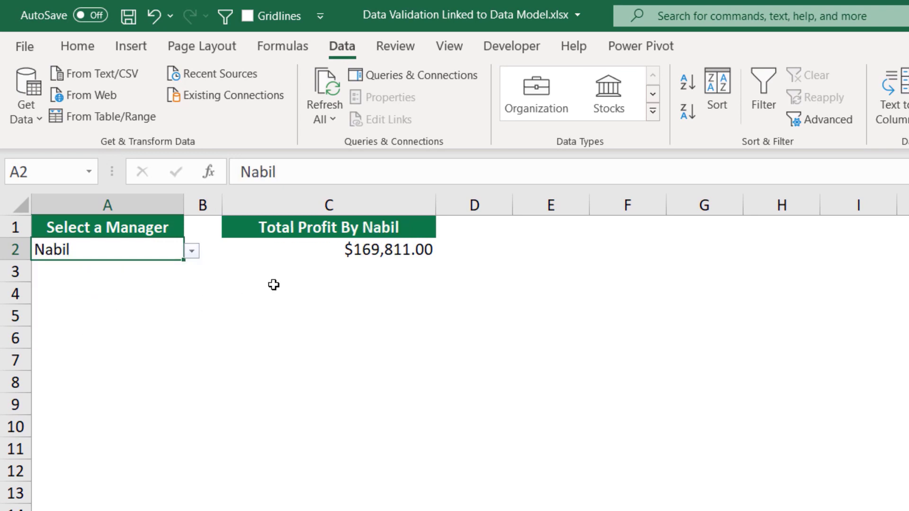
click(192, 252)
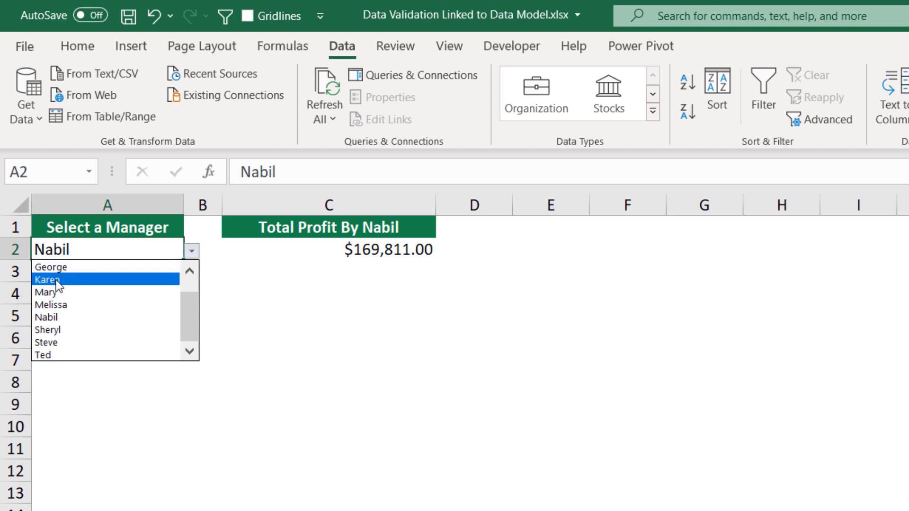
click(58, 284)
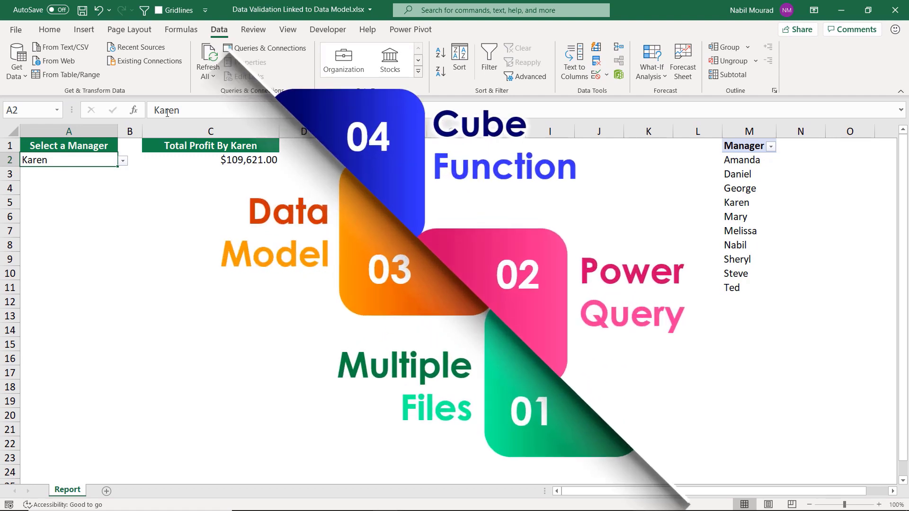
- Show the workbook's queries and open the AllYears query for editing in Power Query
click(279, 49)
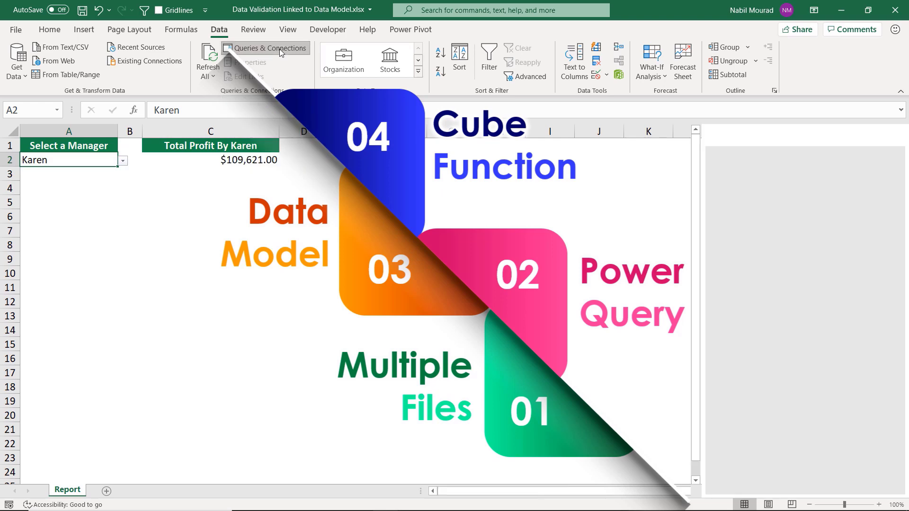
right_click(754, 370)
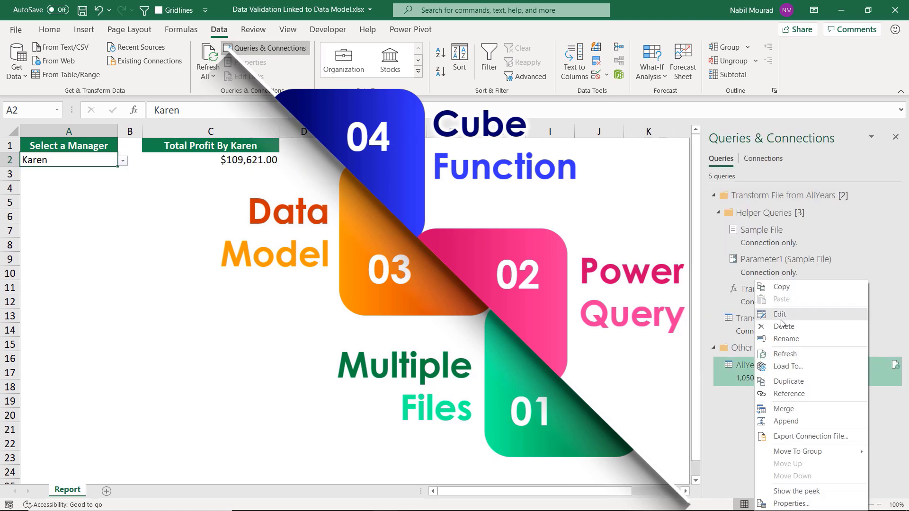
click(780, 318)
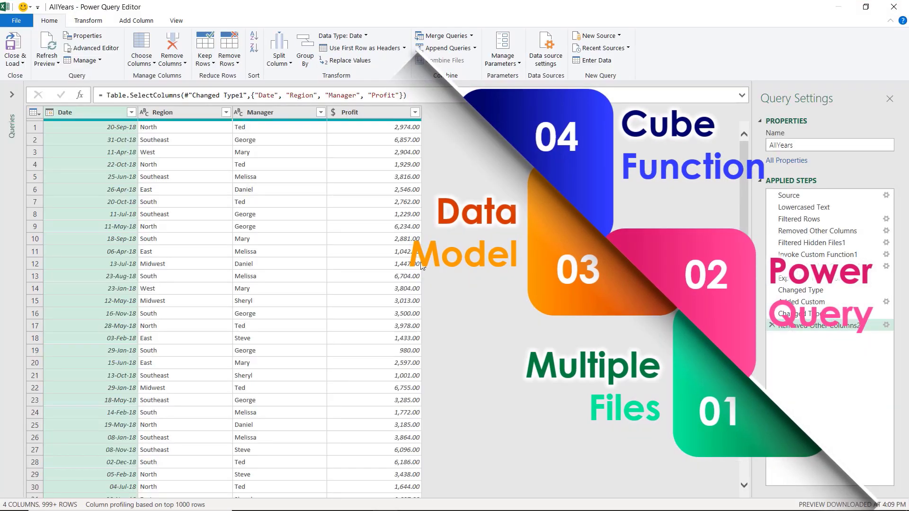